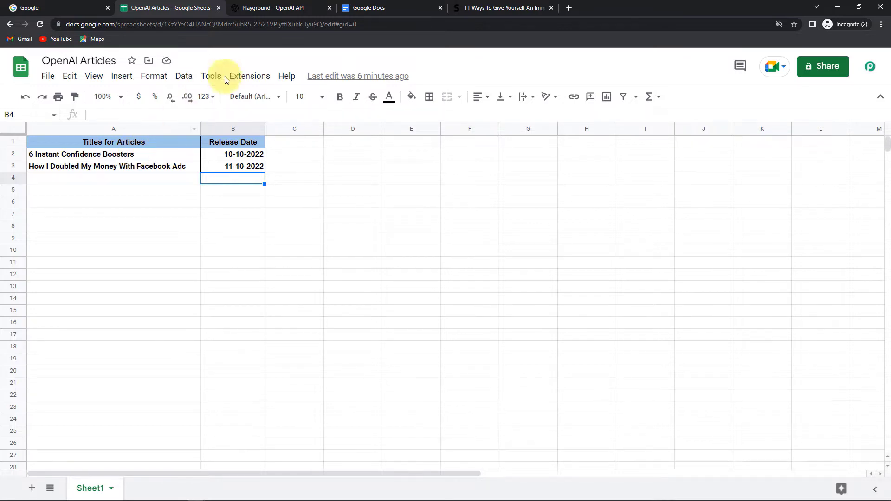
Step: Open the "6 Instant Confidence Boosters" document in Google Docs and review its article text
click(364, 8)
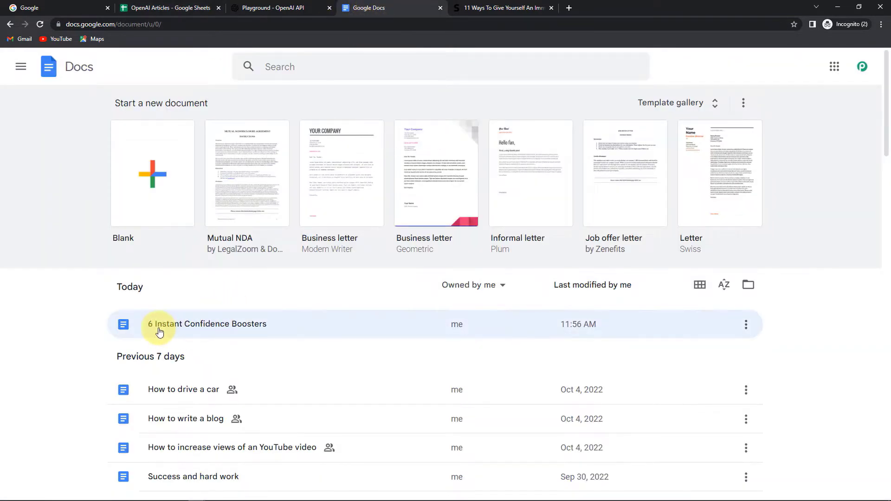
click(245, 327)
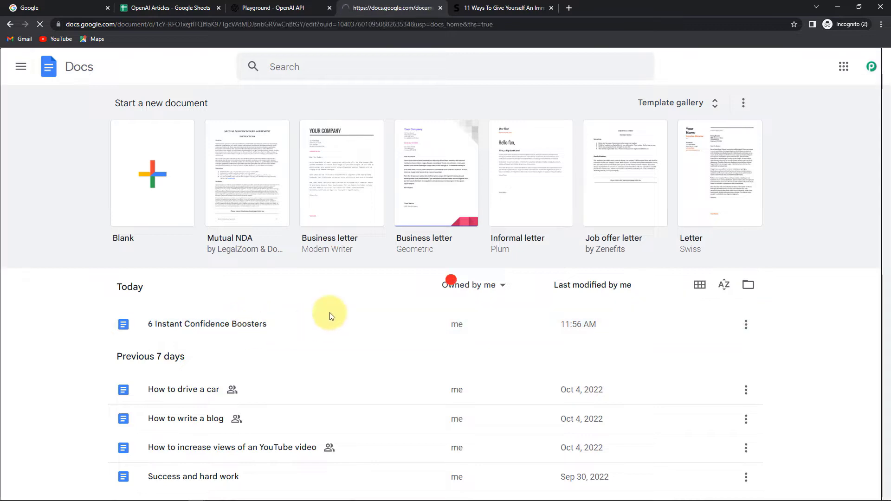
scroll(328, 243, down, 3)
scroll(328, 243, down, 2)
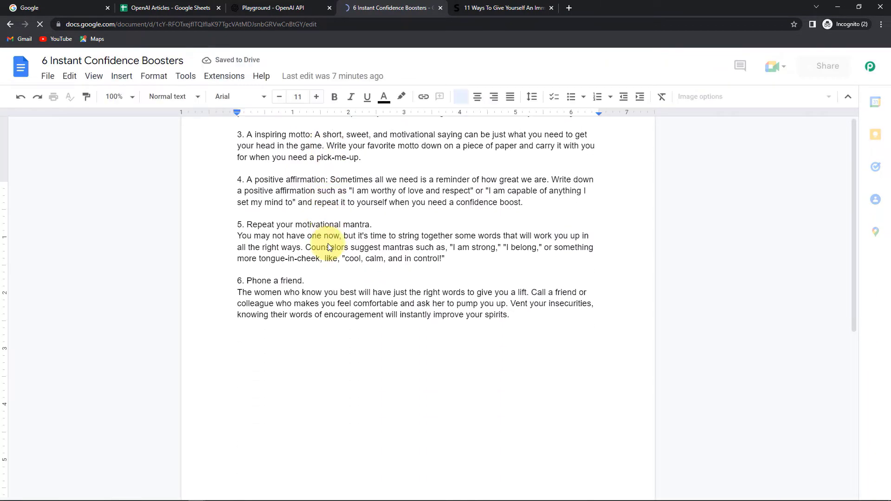
scroll(327, 243, up, 3)
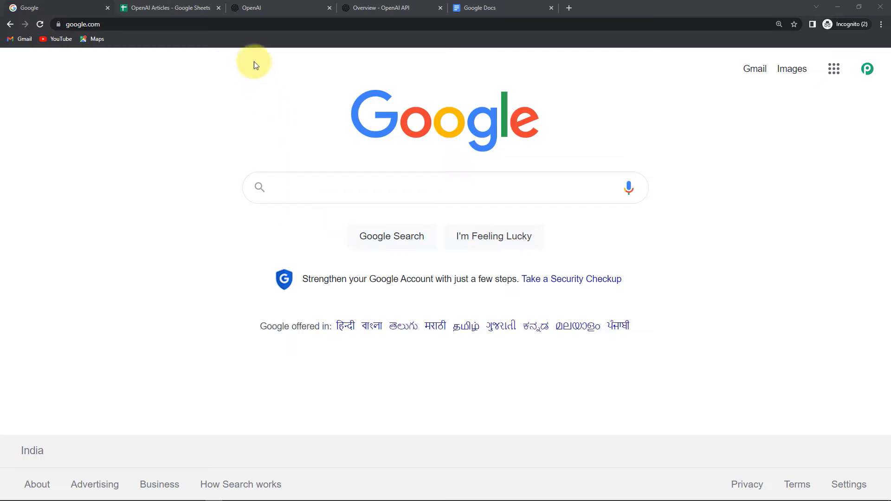
Step: Go to the Pabbly Connect website, sign in, and access the Pabbly Connect dashboard
click(263, 24)
key(ctrl+a)
text(pabbly)
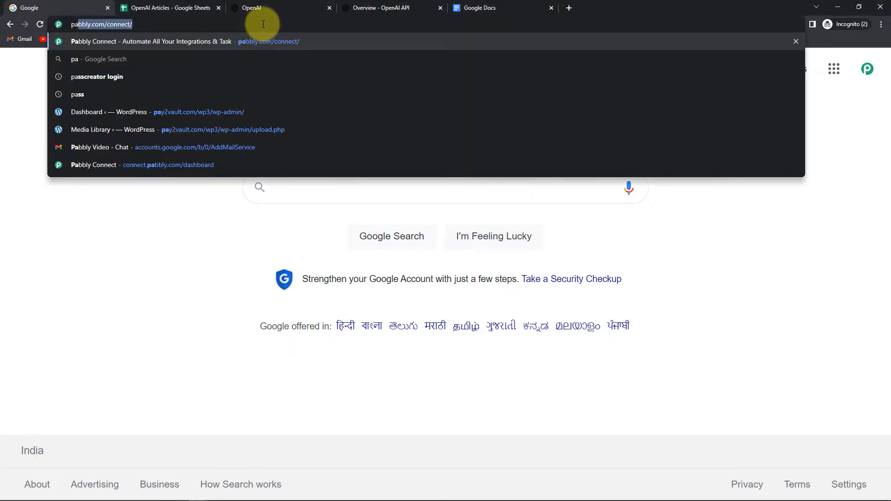
key(Return)
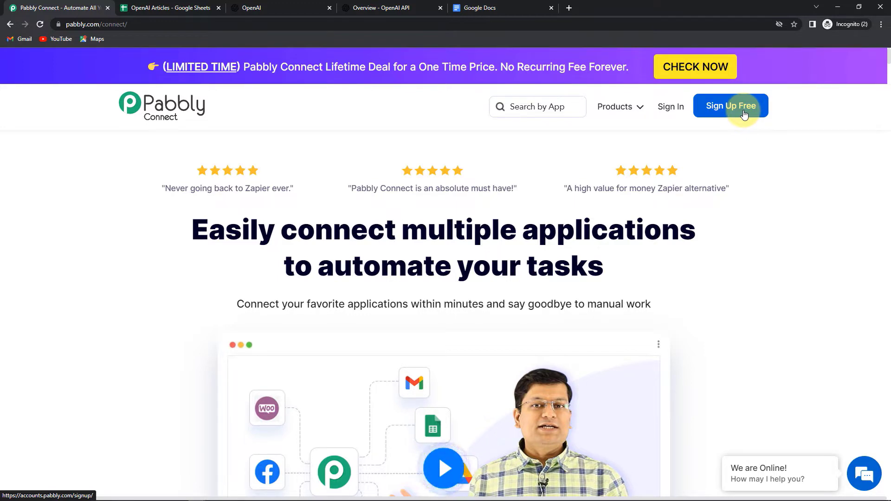
click(670, 105)
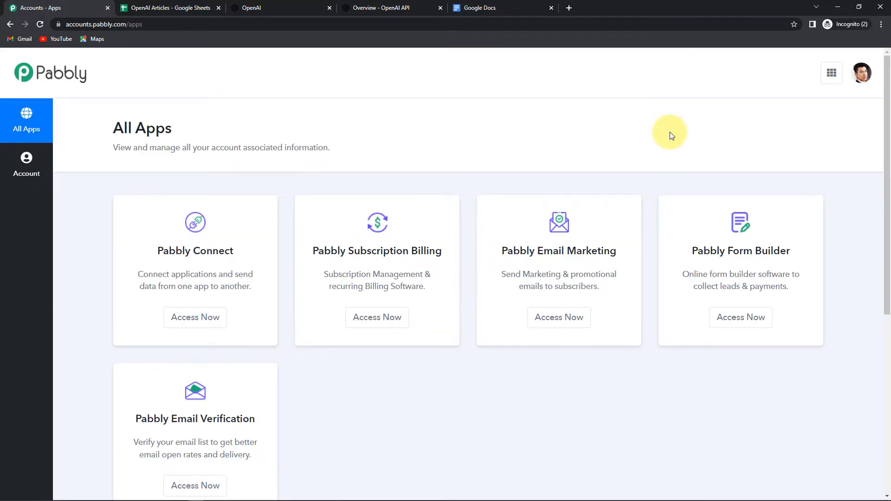
click(207, 321)
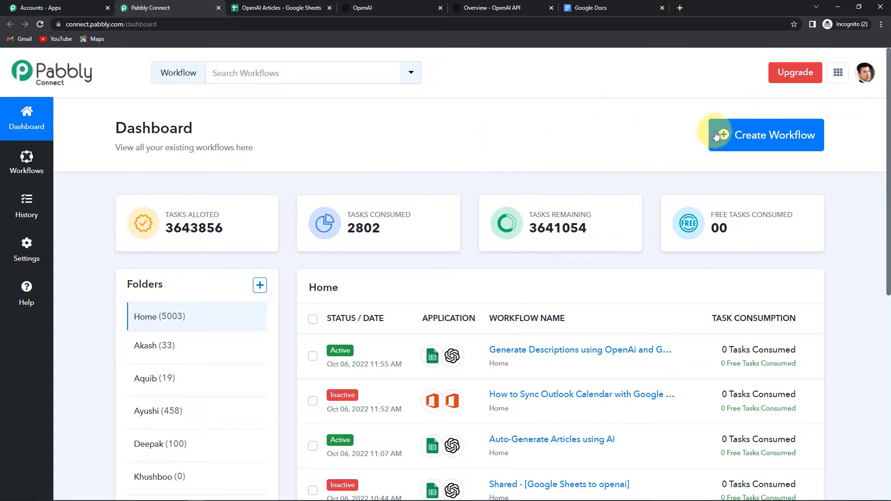
Step: Create a workflow named "Auto Generate Articles using AI"
click(767, 151)
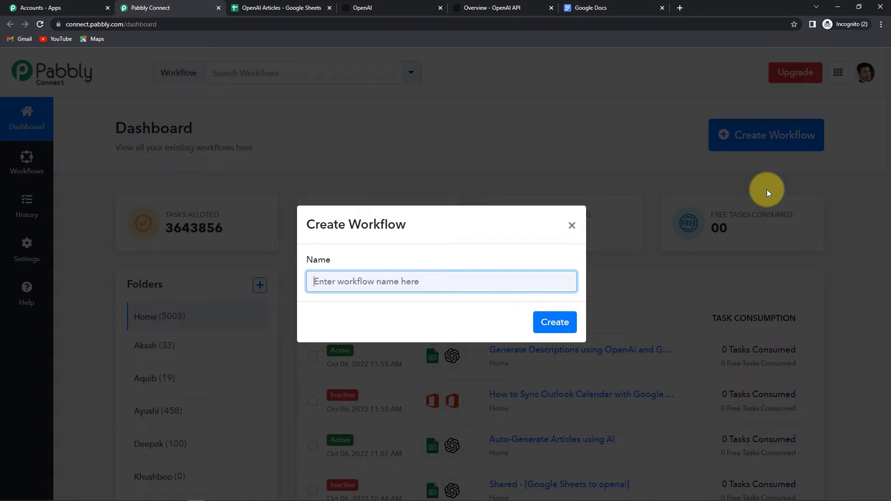
text(Auto Generate Articles using AI)
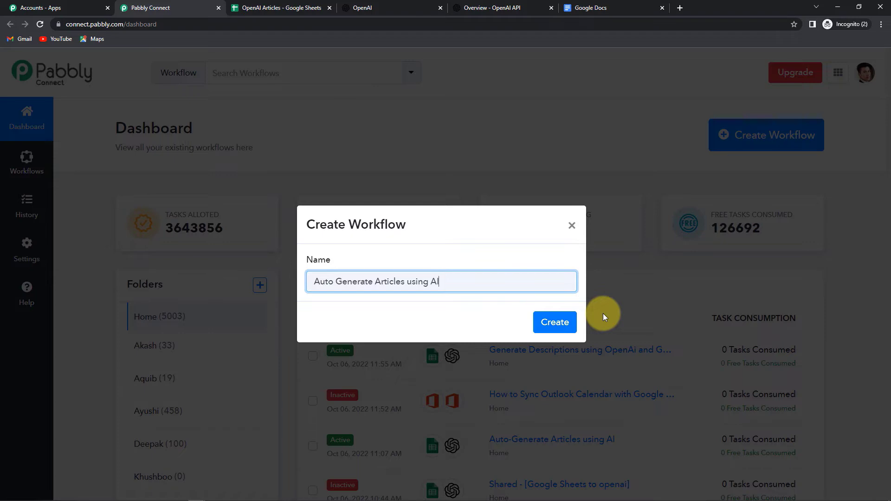
click(563, 324)
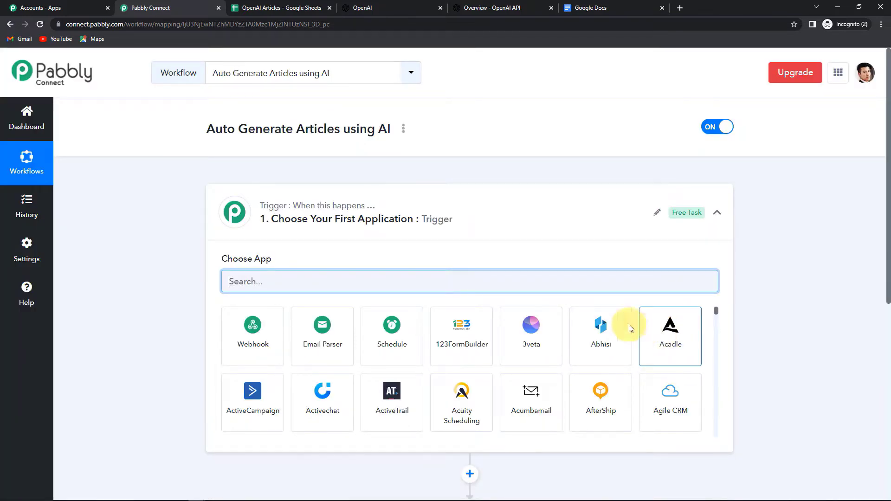
Step: Set the workflow's trigger app to Google Sheets with the "New or Updated Spreadsheet Row" event
scroll(429, 218, down, 3)
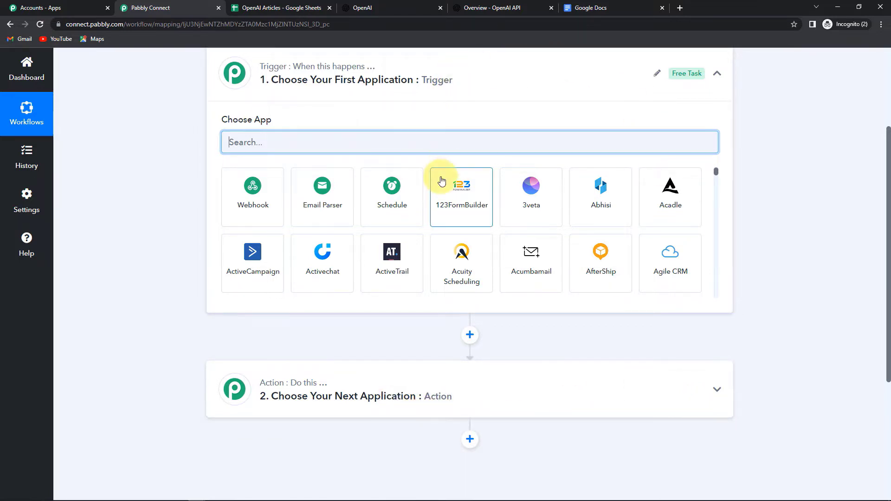
scroll(321, 218, up, 3)
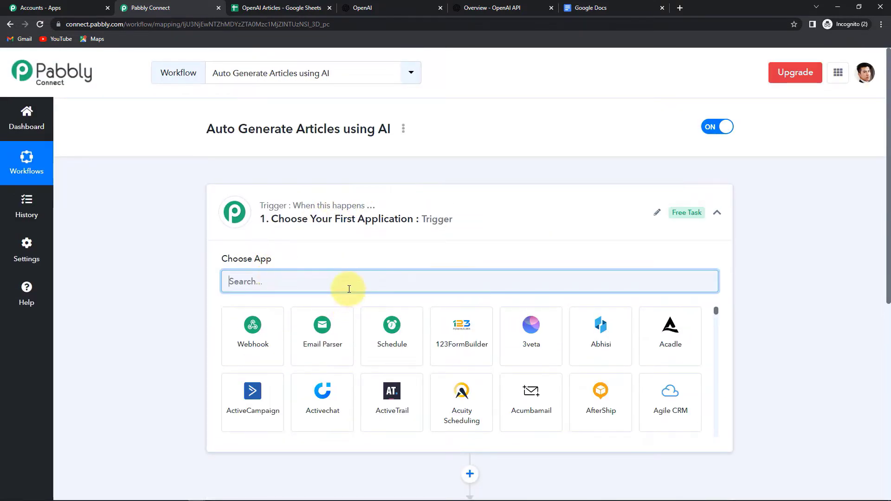
text(Google)
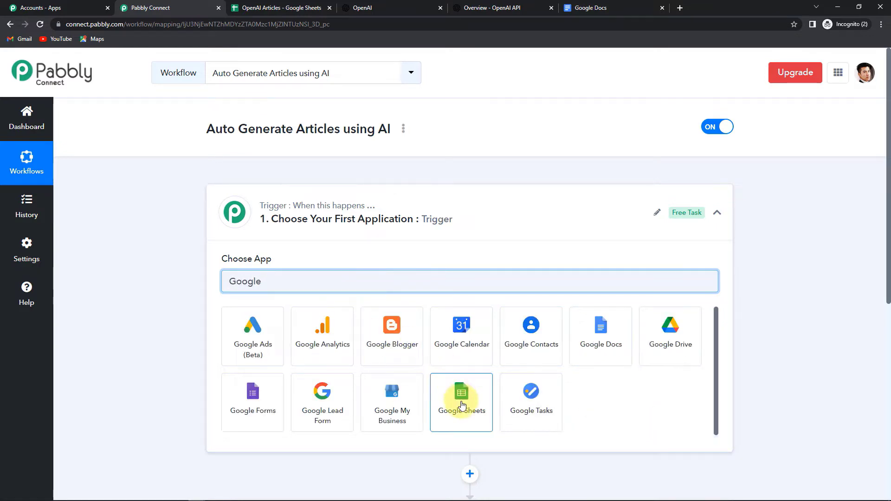
click(536, 405)
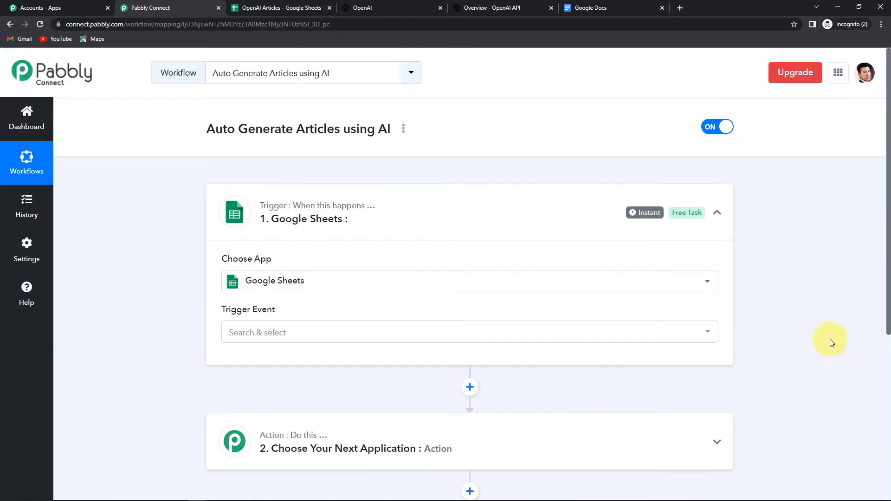
click(249, 335)
click(265, 394)
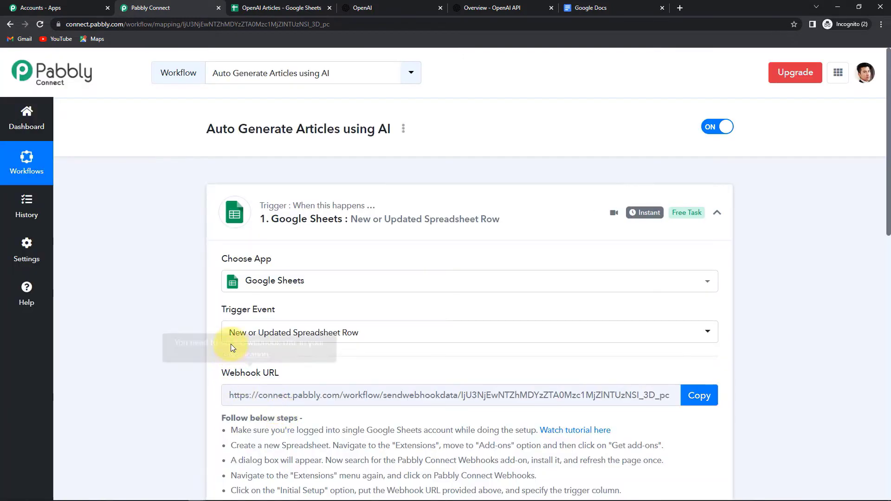
Step: Copy the webhook URL of the Google Sheets trigger
mouse_move(255, 311)
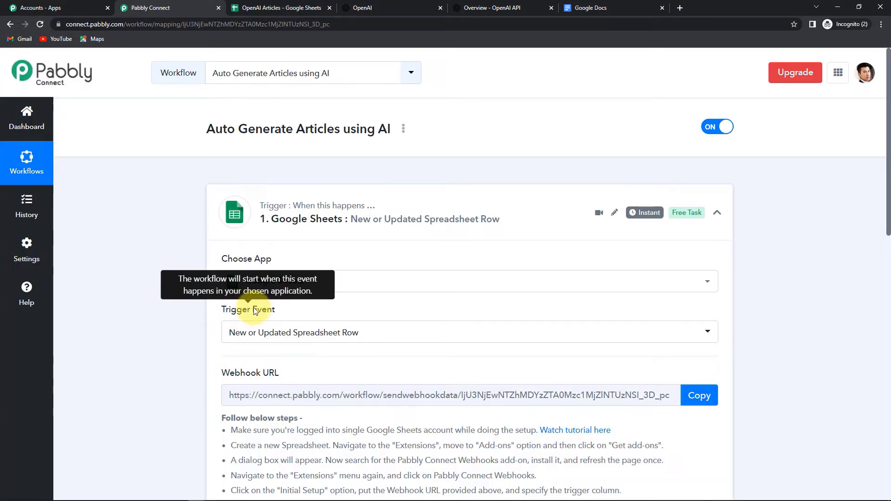
scroll(783, 336, down, 2)
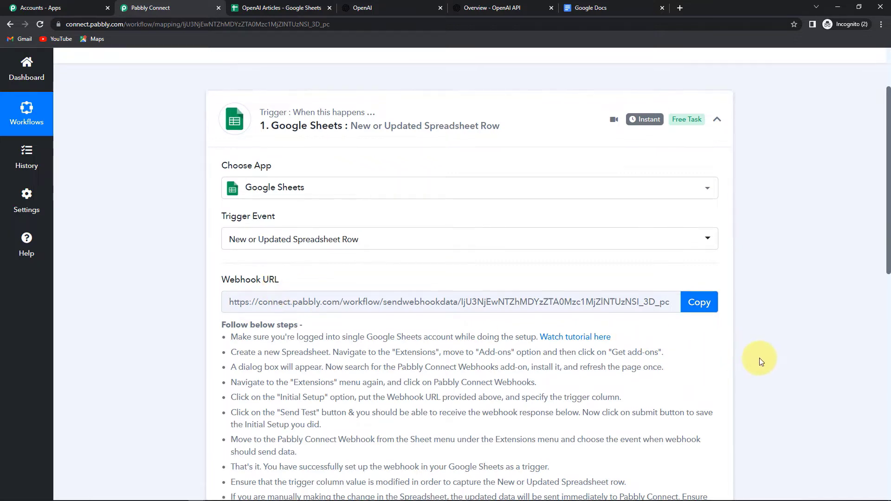
scroll(761, 361, down, 1)
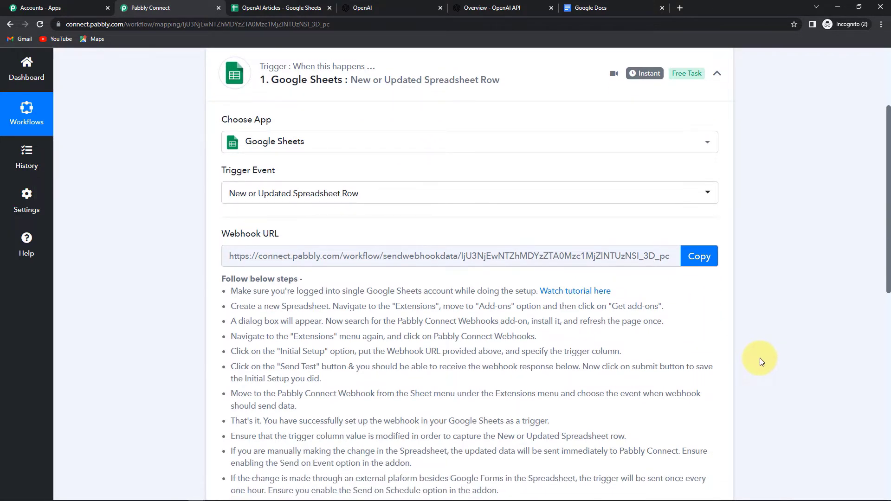
click(699, 256)
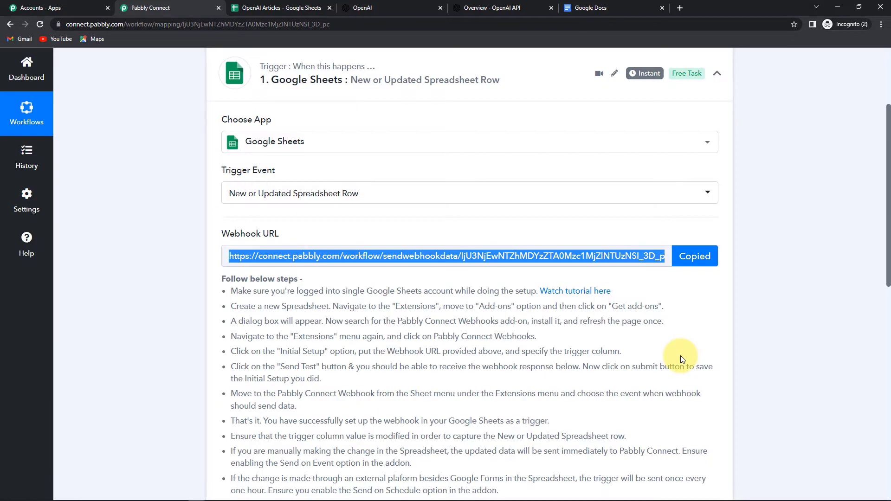
Step: Switch to the OpenAI Articles spreadsheet and look up the Pabbly Connect Webhooks add-on in the Google Workspace Marketplace
click(292, 8)
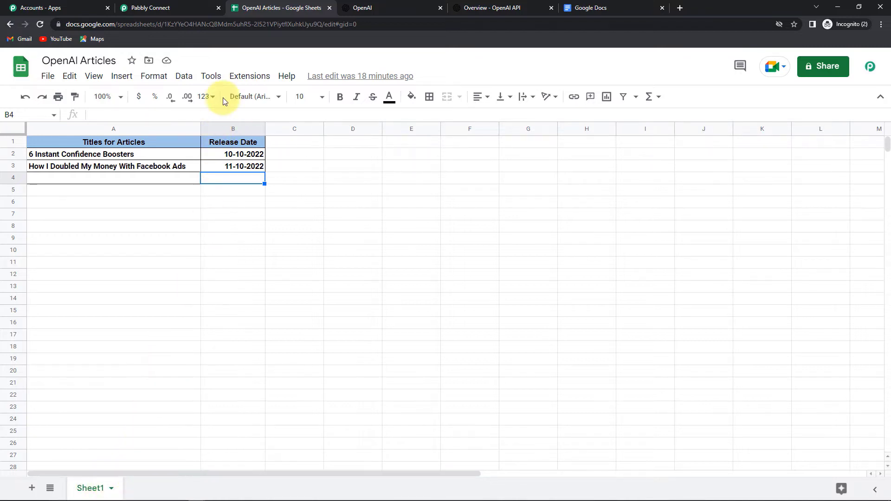
click(249, 78)
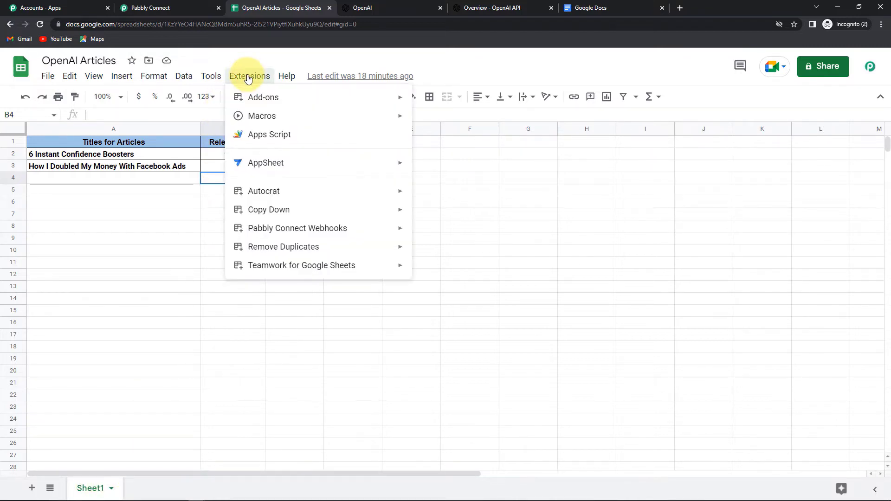
mouse_move(339, 95)
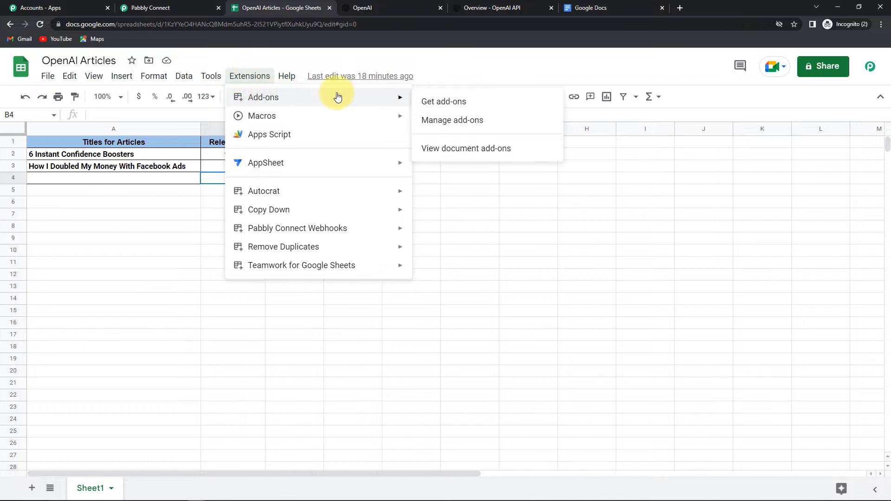
click(435, 100)
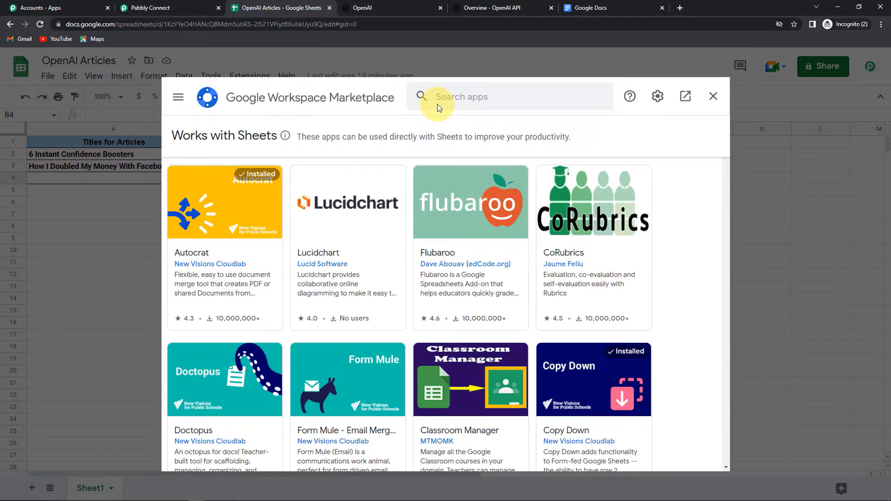
click(449, 100)
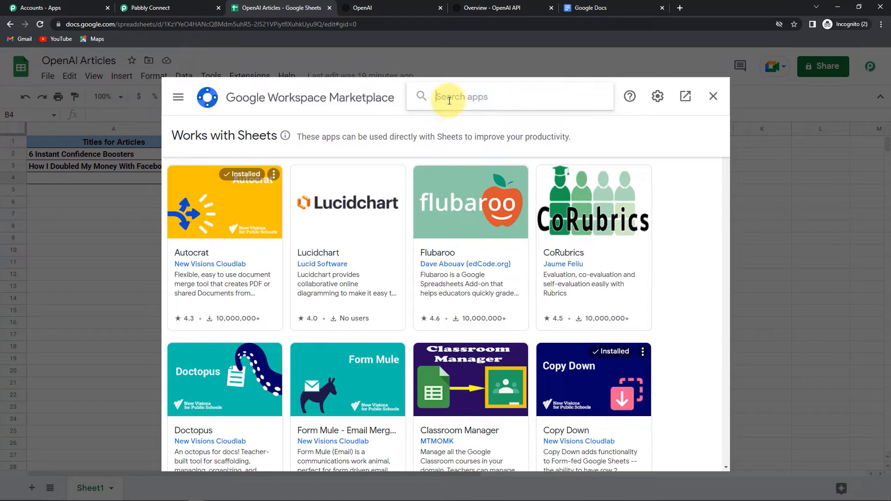
text(Pabbly)
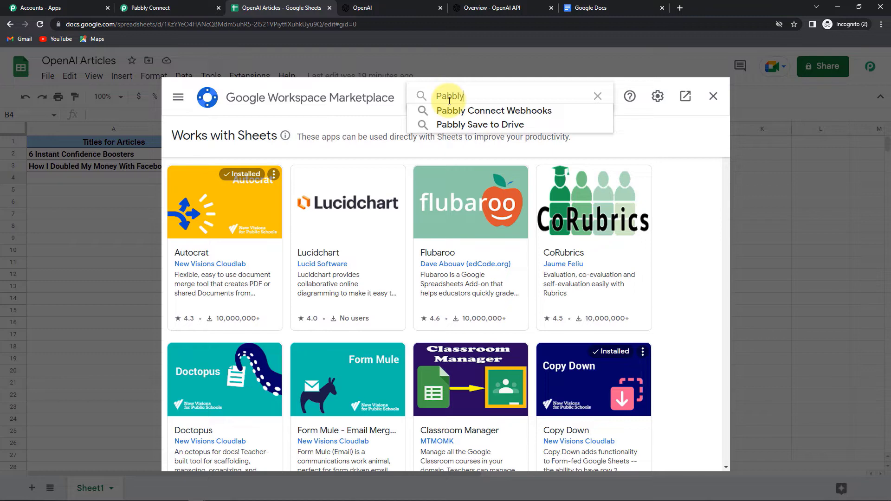
click(449, 111)
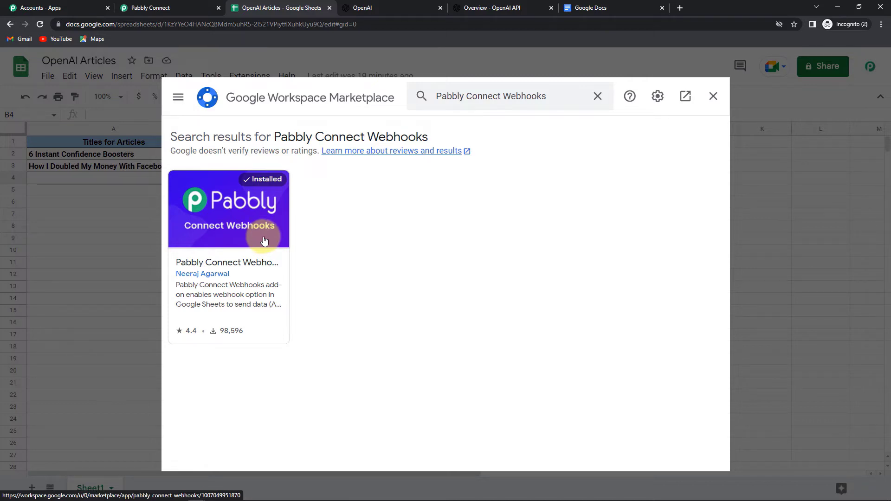
click(717, 100)
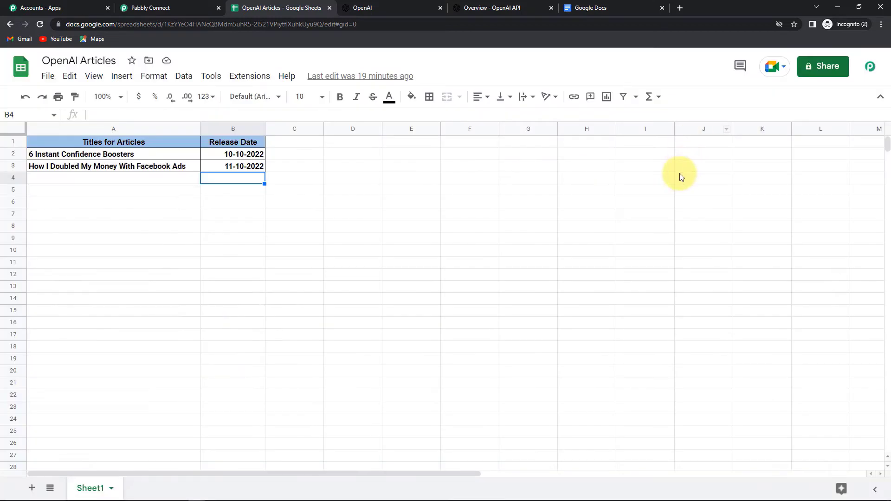
Step: In the Pabbly Connect Webhooks initial setup for Sheet1, replace the webhook URL with the copied one, then submit it after sending test data
click(244, 83)
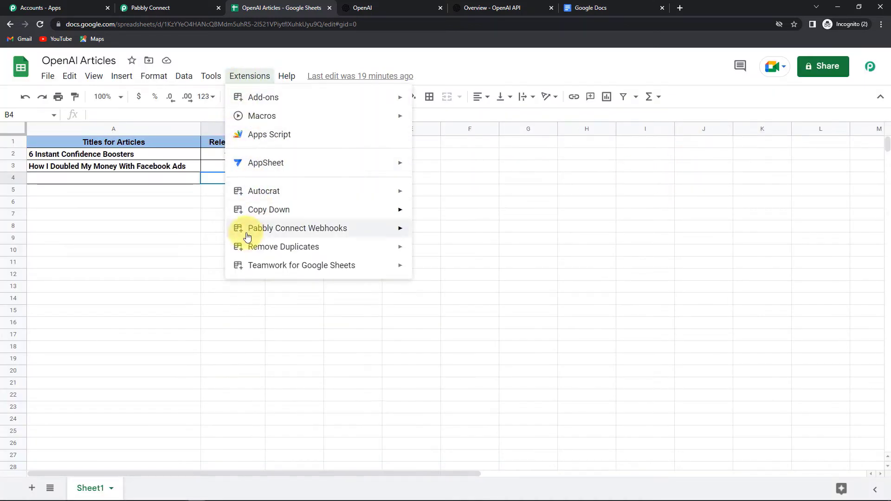
mouse_move(243, 234)
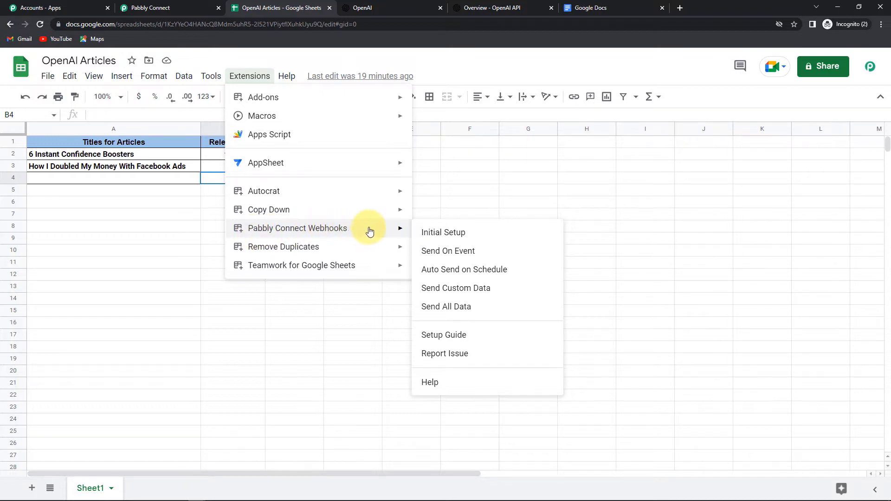
click(447, 236)
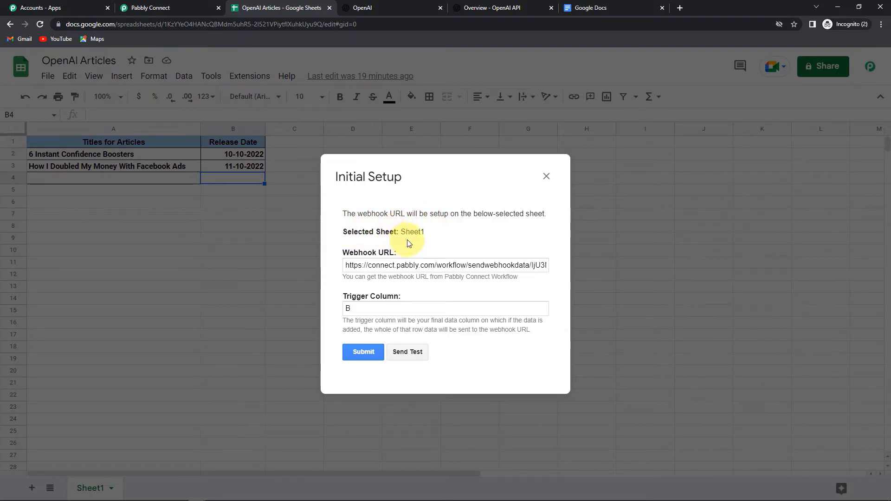
drag(344, 262, 636, 249)
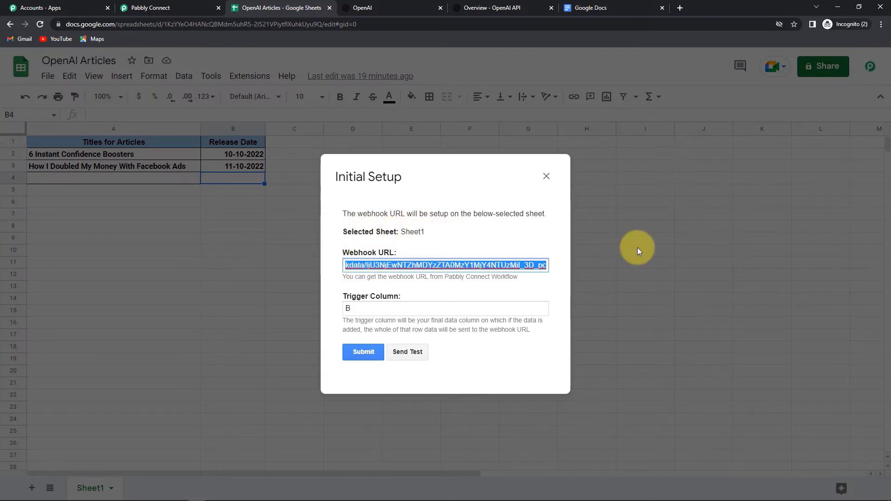
key(BackSpace)
key(ctrl+v)
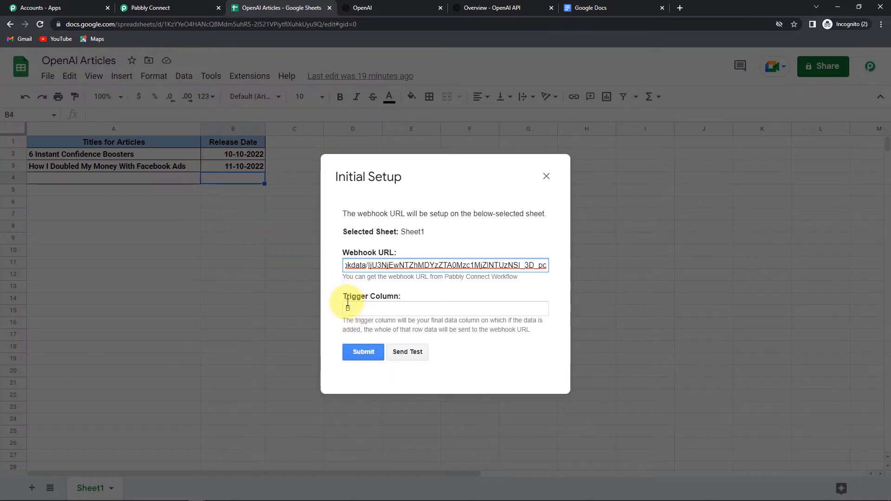
click(408, 352)
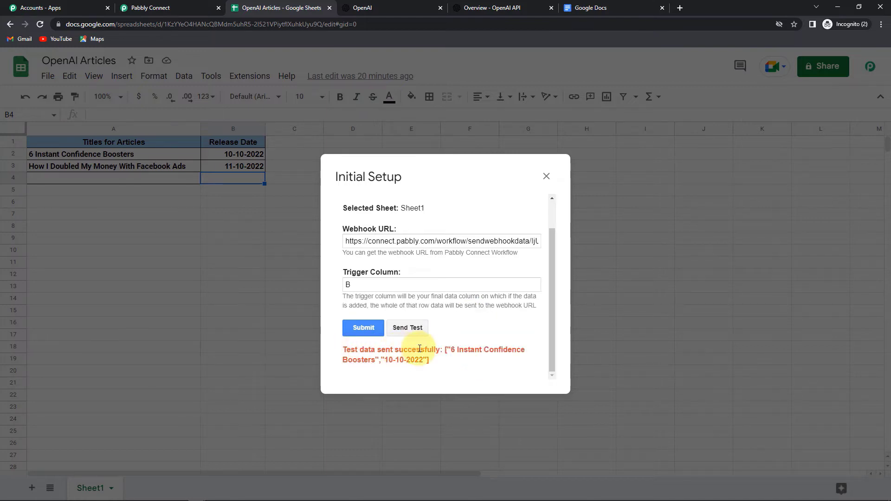
click(365, 332)
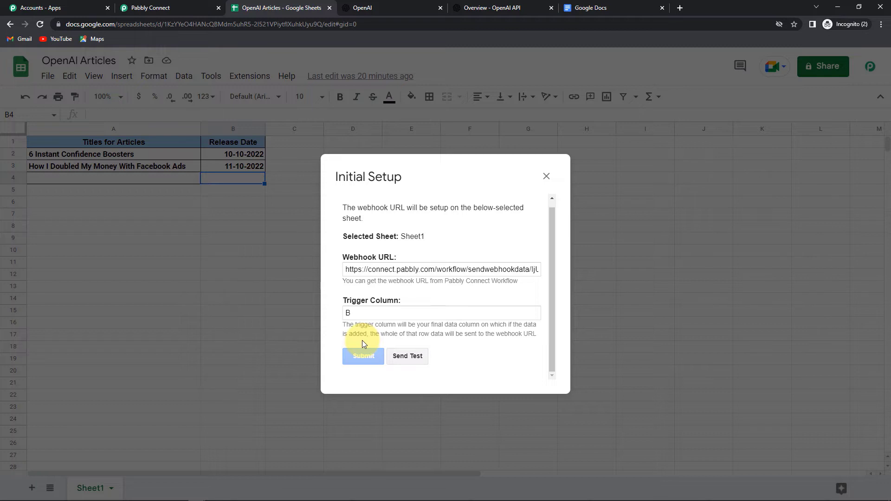
Step: Close the initial setup and enable Send On Event for Pabbly Connect Webhooks in the OpenAI Articles spreadsheet
click(546, 177)
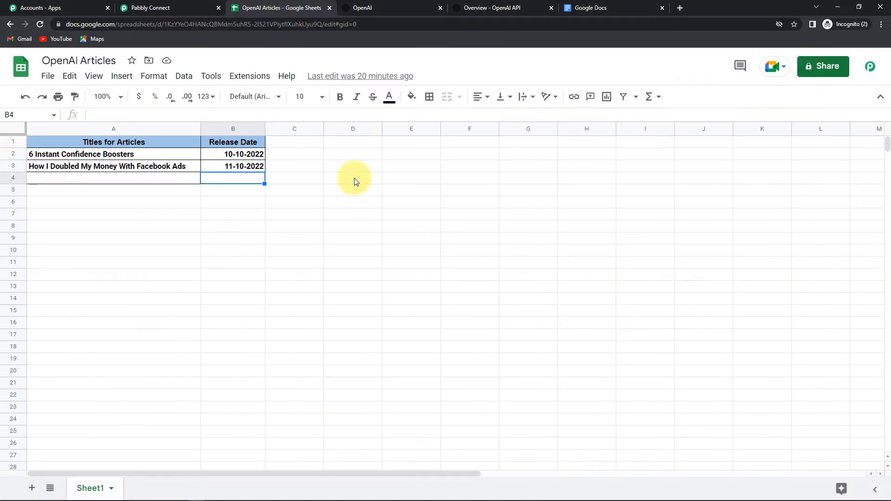
click(243, 77)
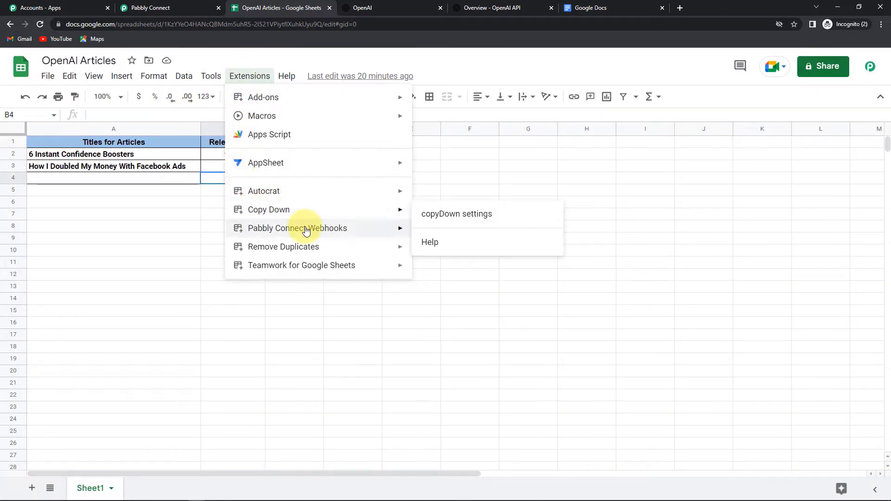
mouse_move(306, 231)
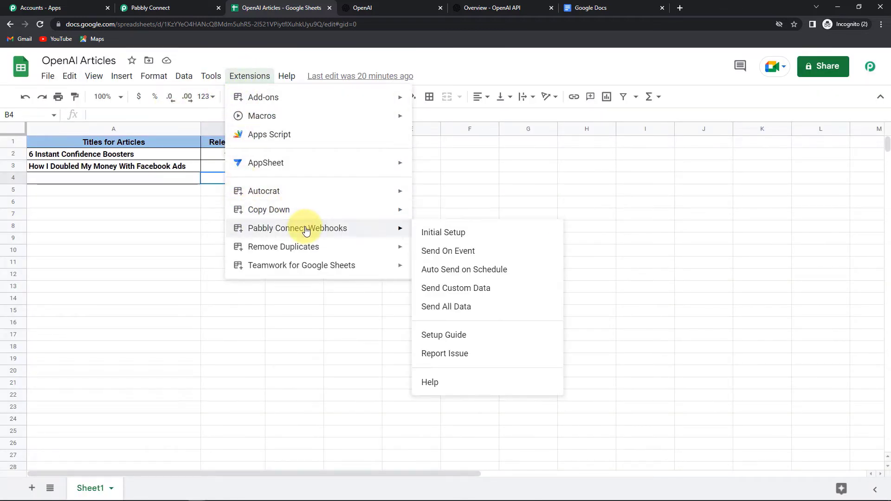
click(453, 256)
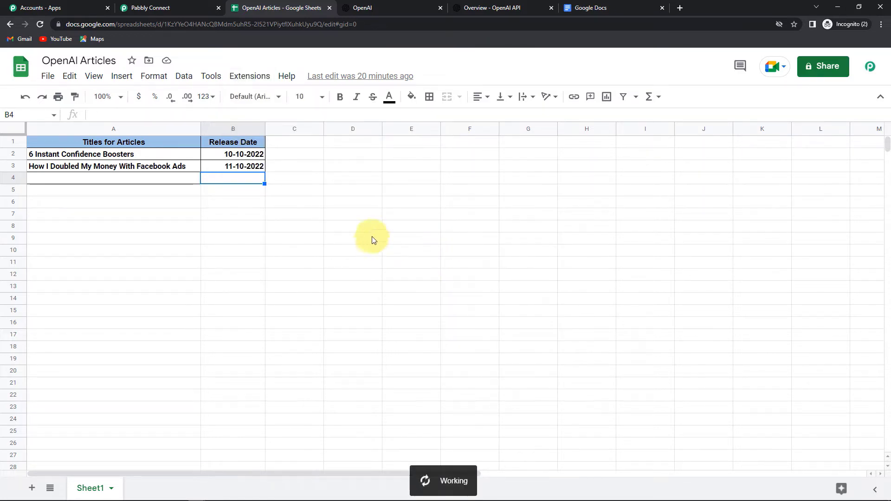
Step: Switch to Pabbly Connect, check the received trigger response, and set the action app to OpenAI with the "Generate Content" event
click(171, 9)
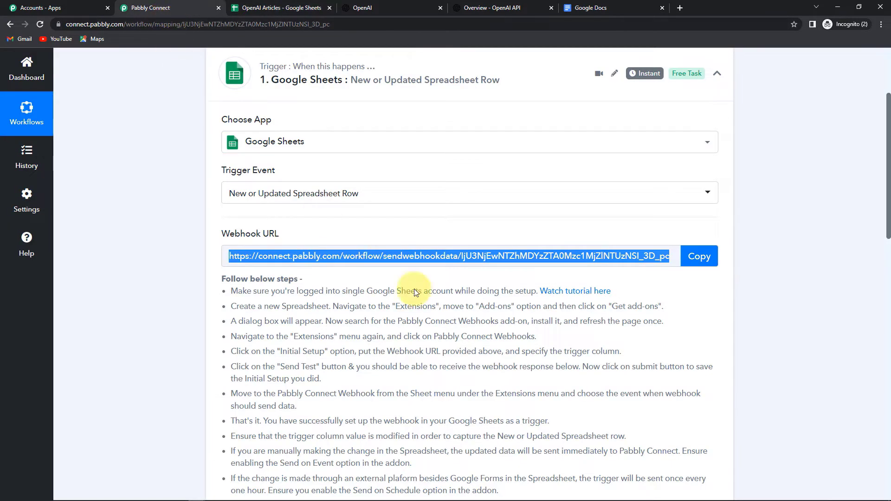
scroll(718, 338, down, 8)
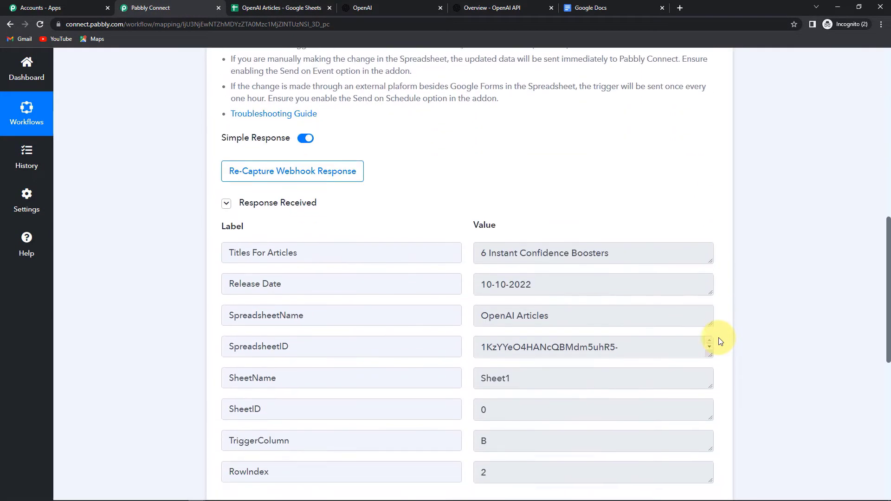
scroll(718, 341, down, 1)
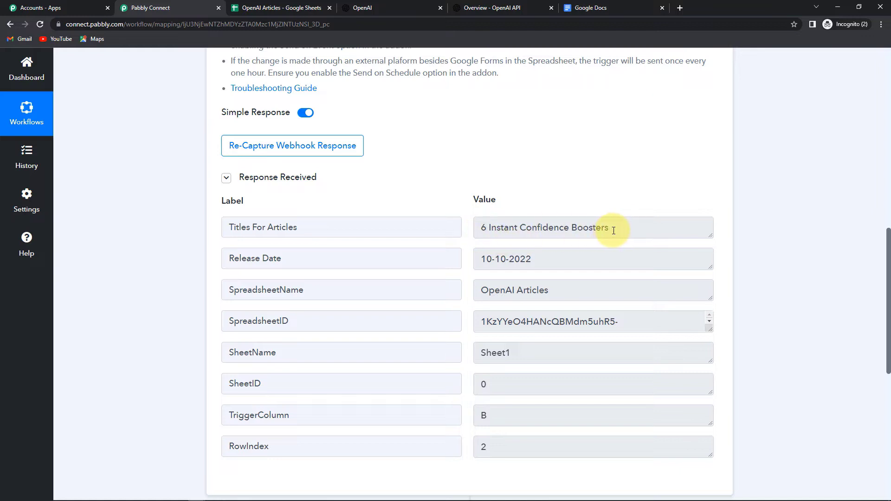
scroll(764, 245, down, 8)
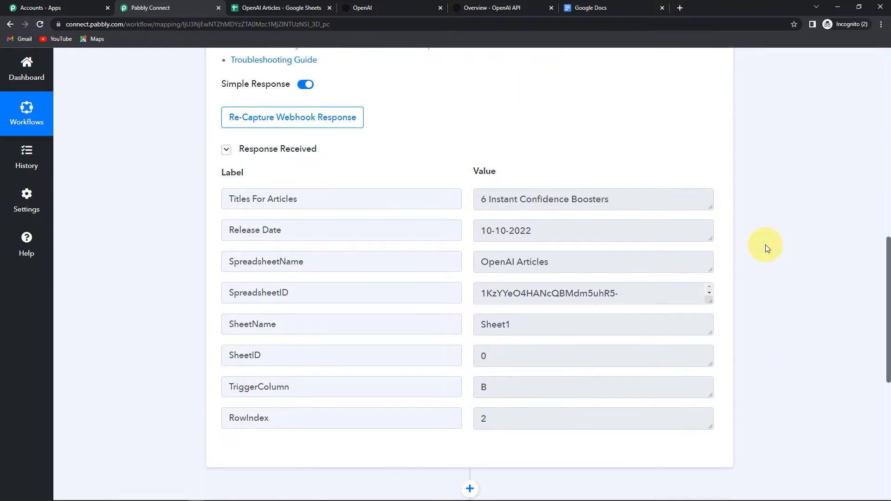
click(298, 207)
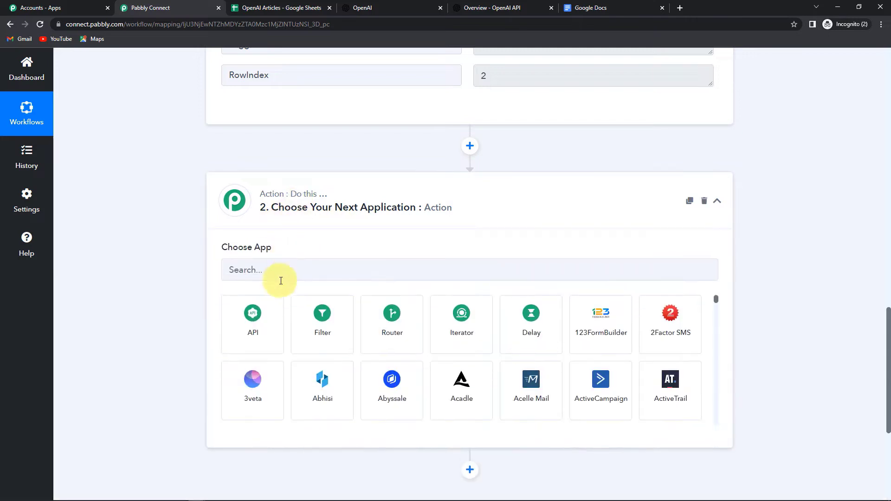
click(282, 268)
text(open)
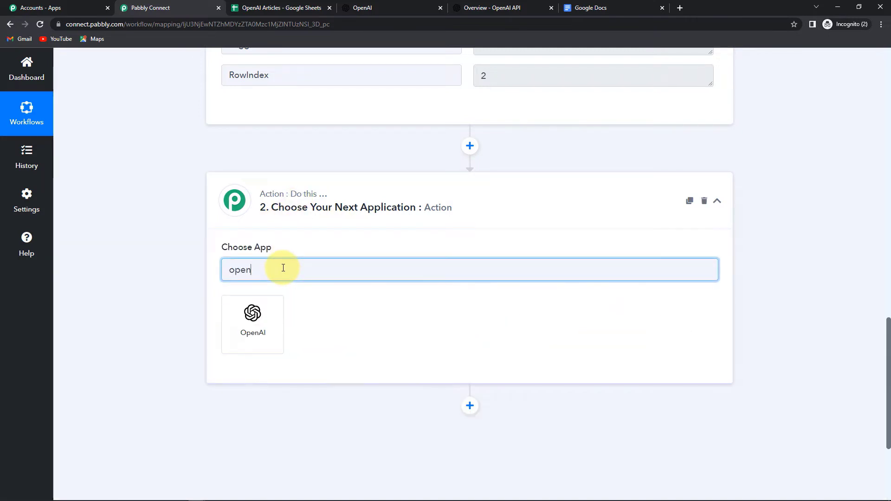
click(251, 318)
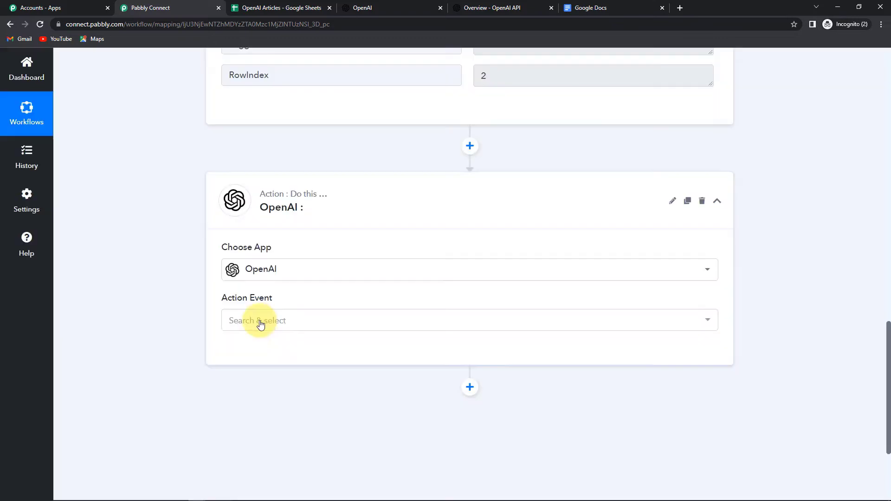
click(258, 322)
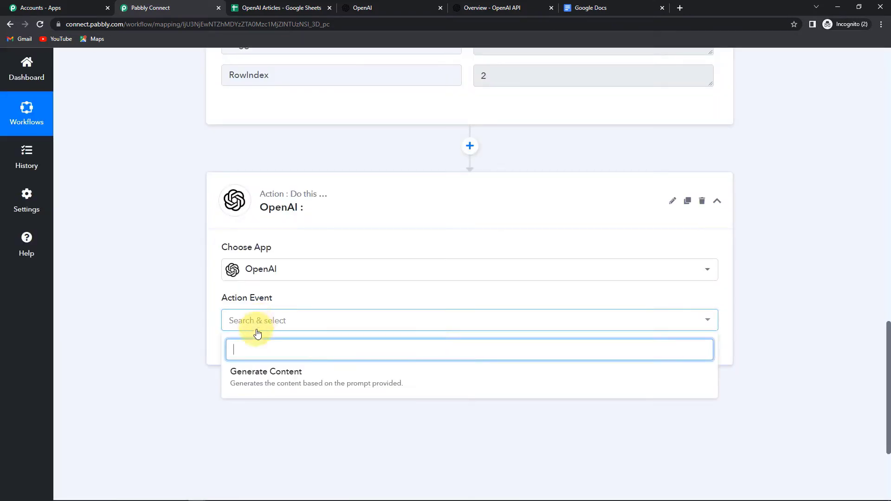
click(254, 376)
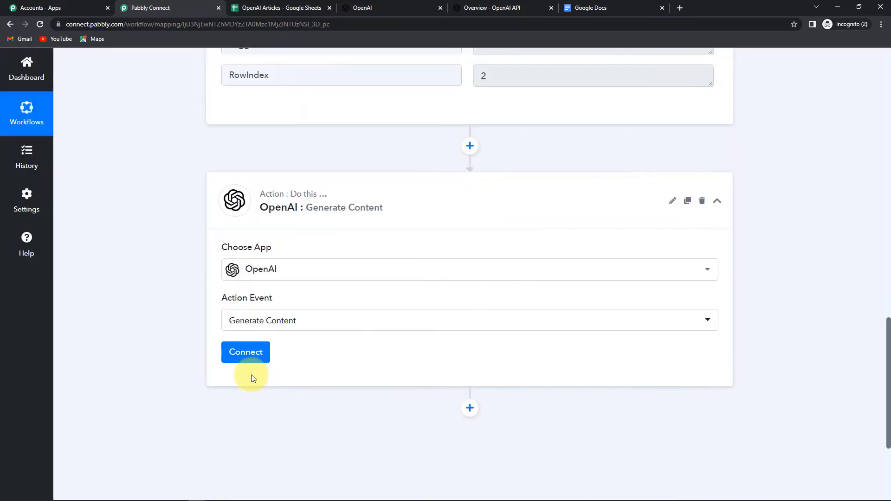
Step: Connect the OpenAI action through a new connection, using the first secret API key copied from the OpenAI API Keys page as token
click(245, 353)
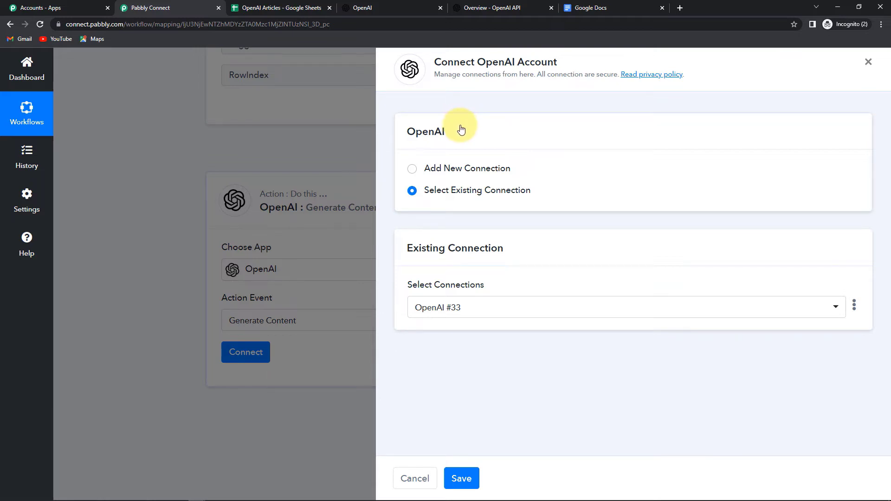
click(412, 170)
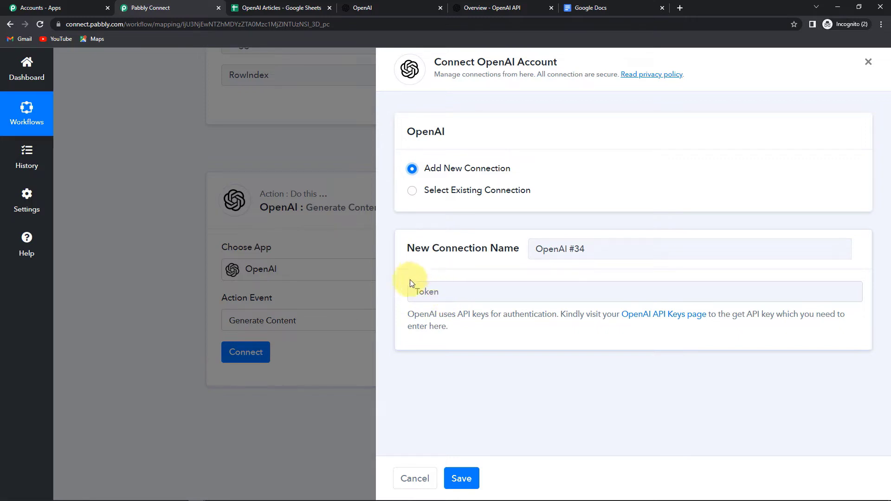
click(660, 318)
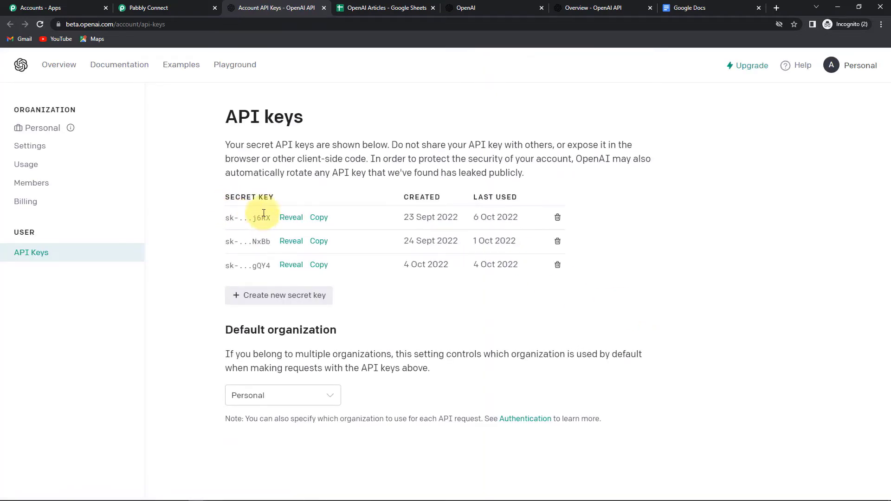
click(318, 217)
click(154, 12)
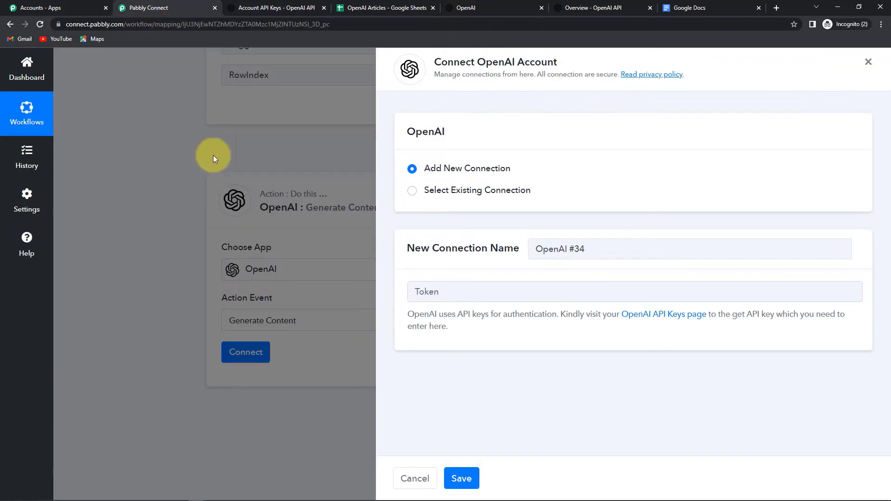
click(430, 284)
key(ctrl+v)
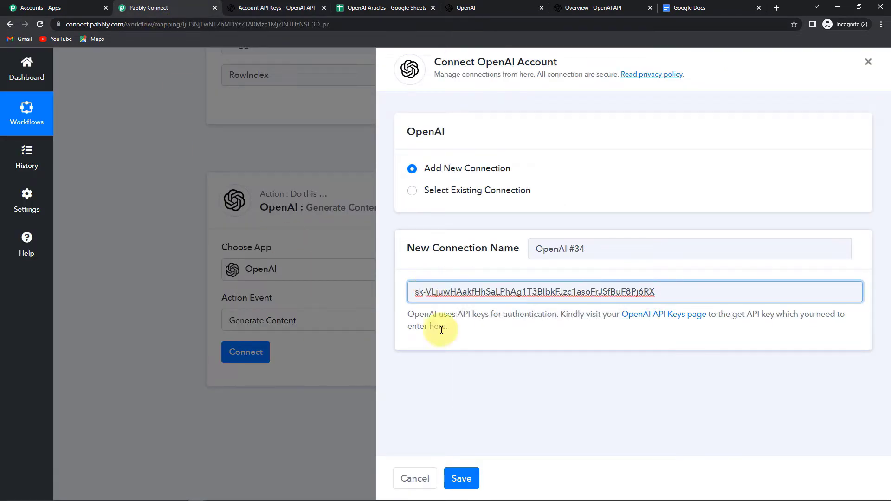
click(461, 478)
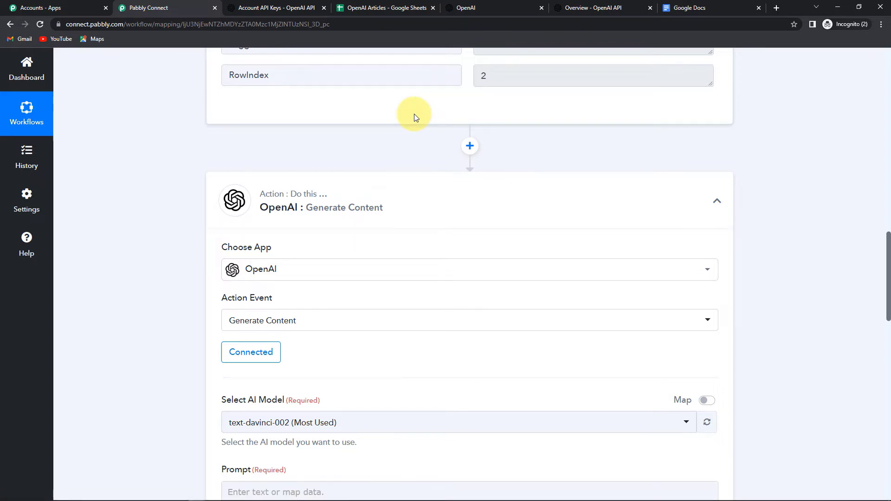
Step: Look over the Generate Content fields, then switch to the OpenAI website, log in to the API and open the Playground
scroll(418, 175, down, 5)
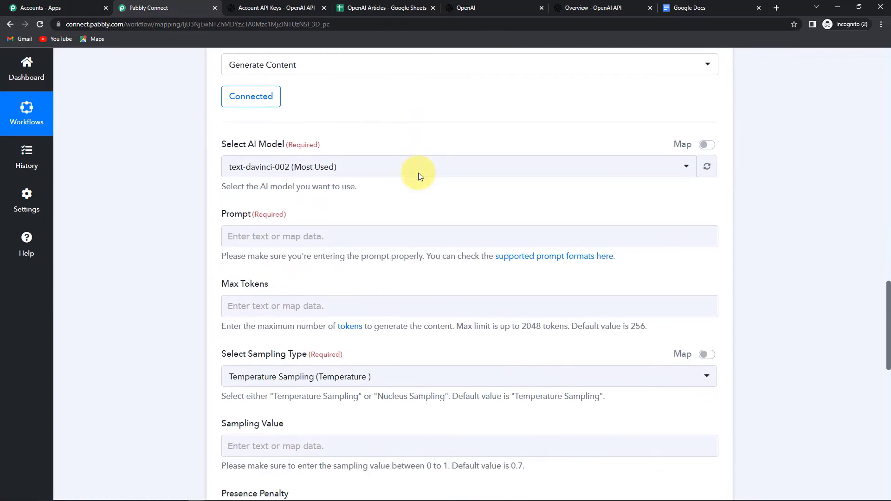
scroll(419, 173, down, 1)
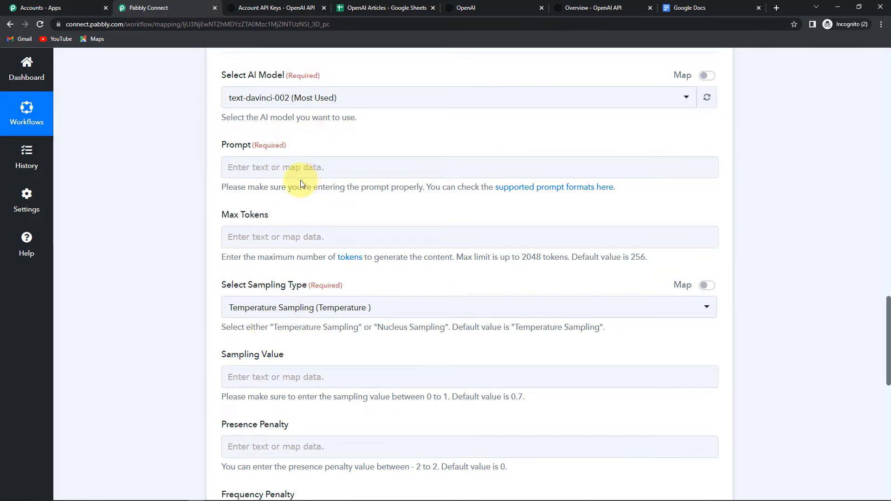
click(493, 3)
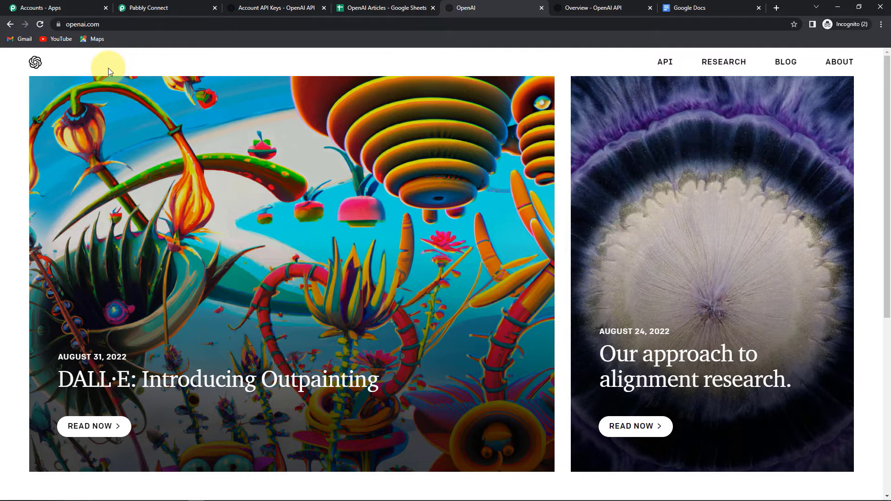
click(663, 62)
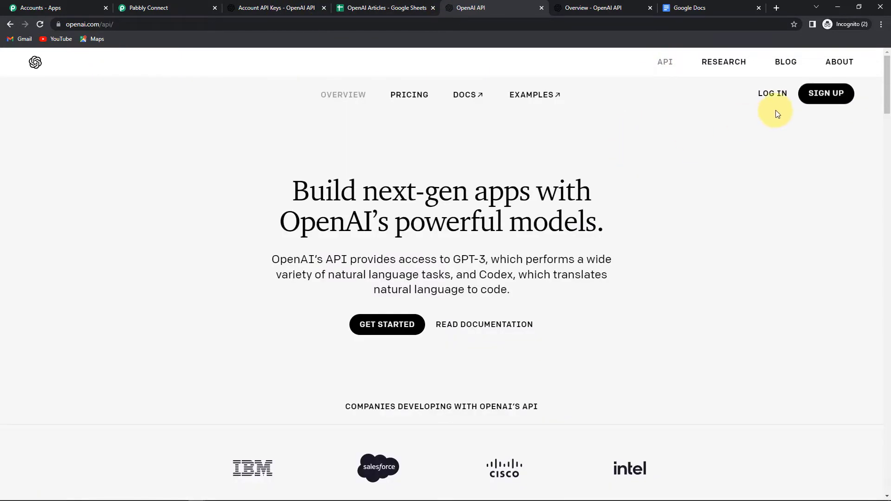
click(768, 94)
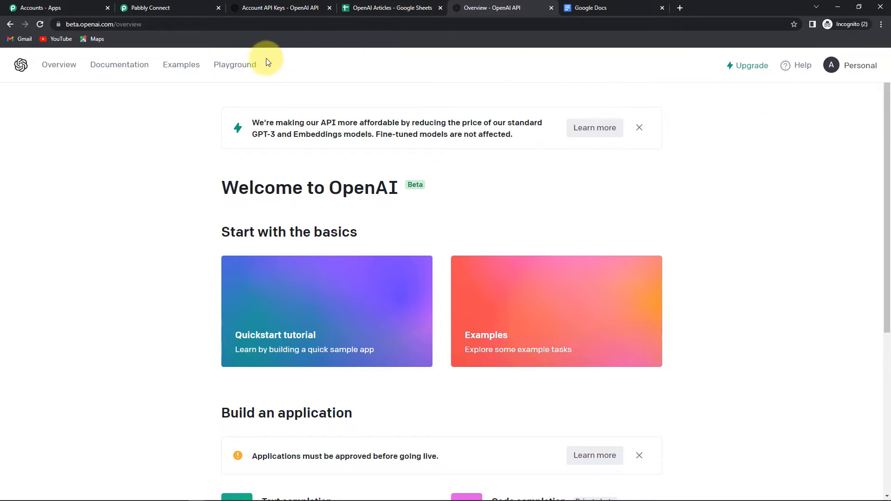
click(237, 70)
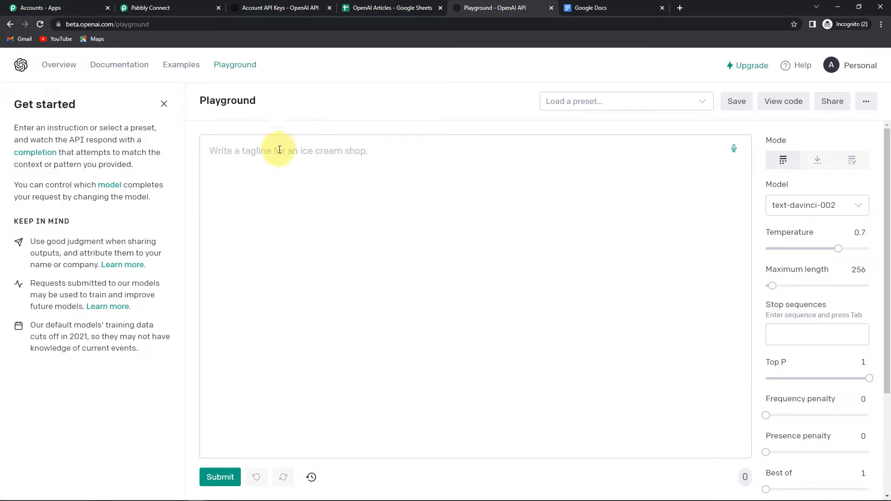
Step: Submit the Playground prompt "Write an article on the title:" followed by "Title: Life is a bouquet of roses."
text(Write a)
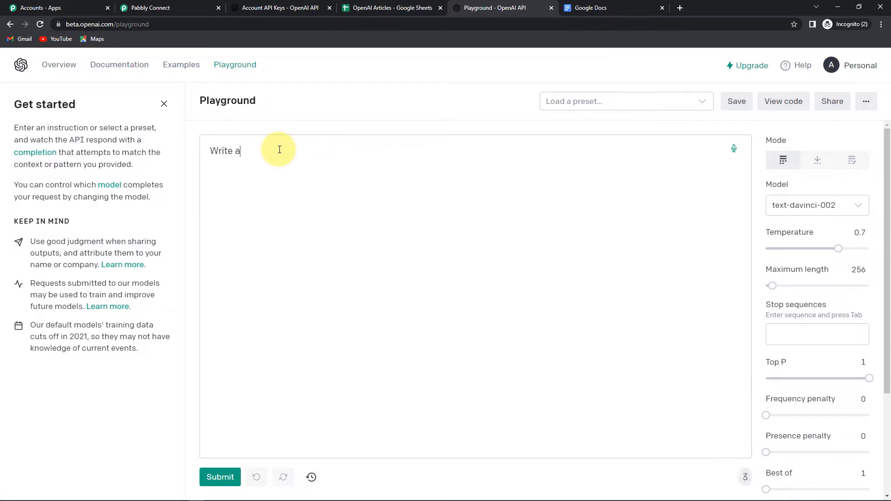
text(n article on the title:  )
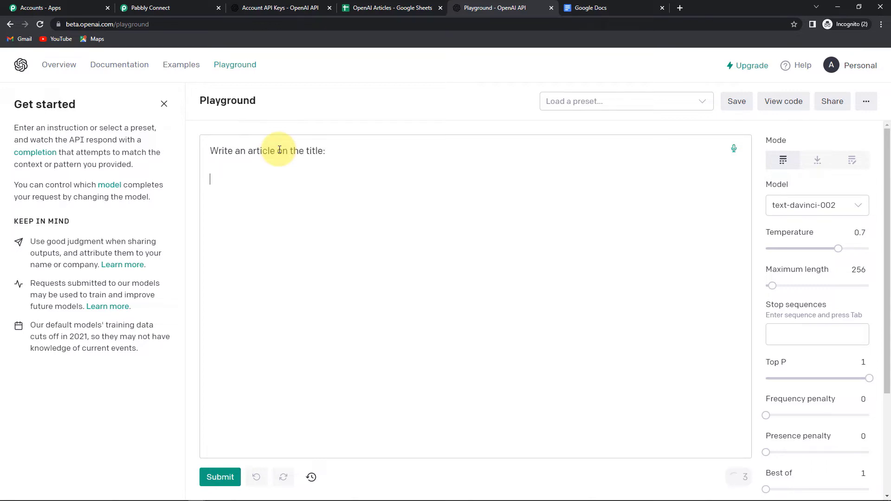
text(Title: Life is a bouquet )
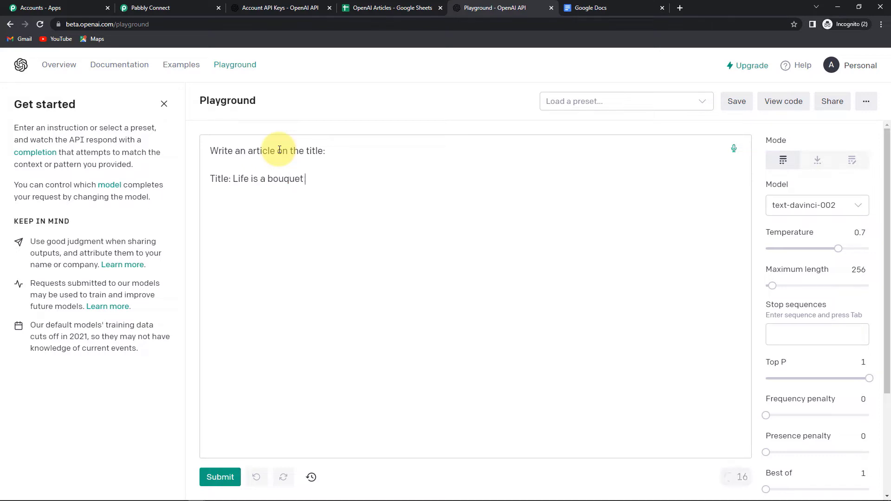
text(of roses.)
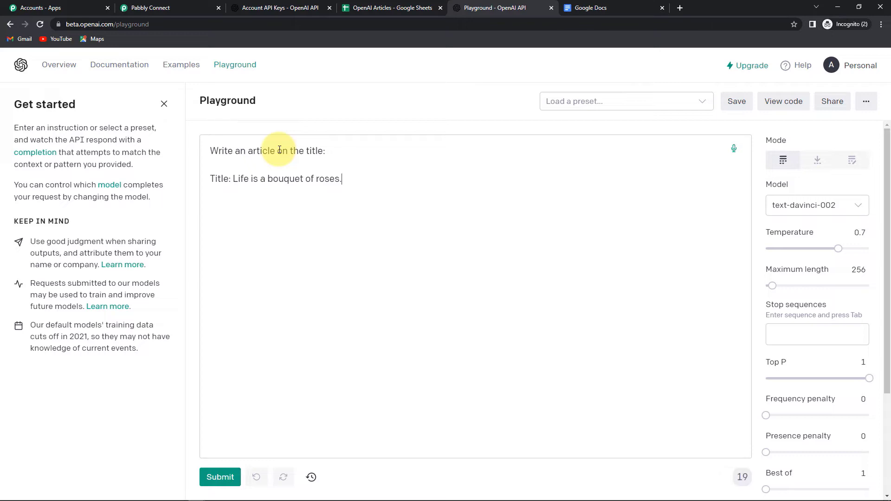
click(220, 479)
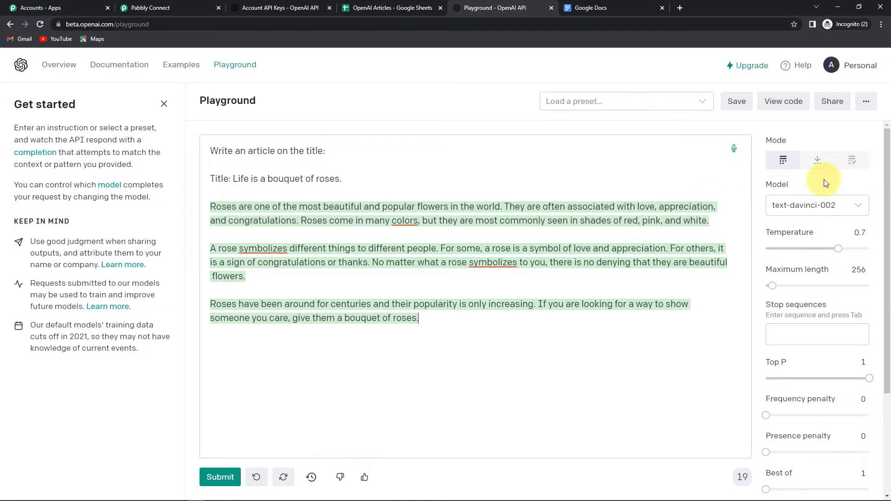
Step: Examine the Playground's available models and its temperature, maximum length and other generation settings
mouse_move(795, 143)
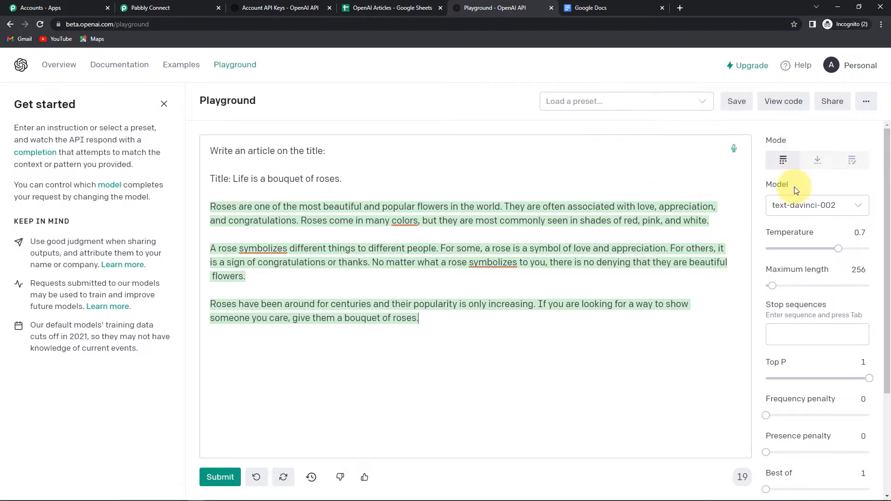
click(846, 207)
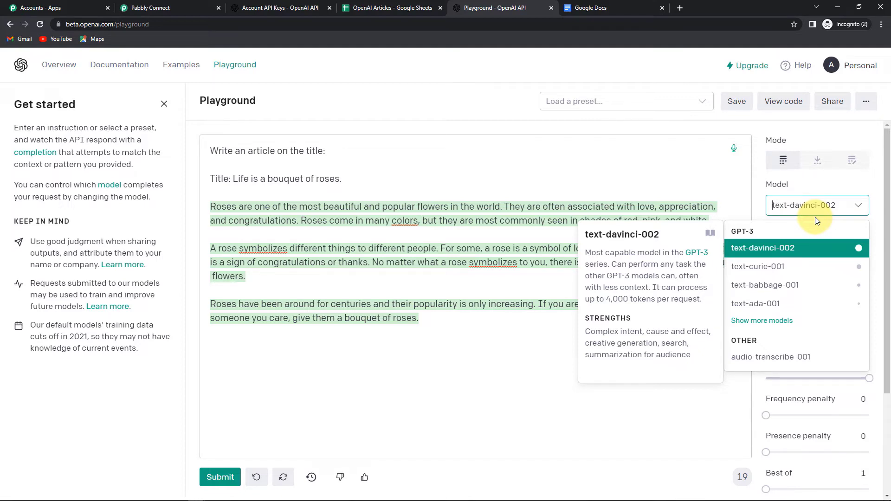
click(697, 408)
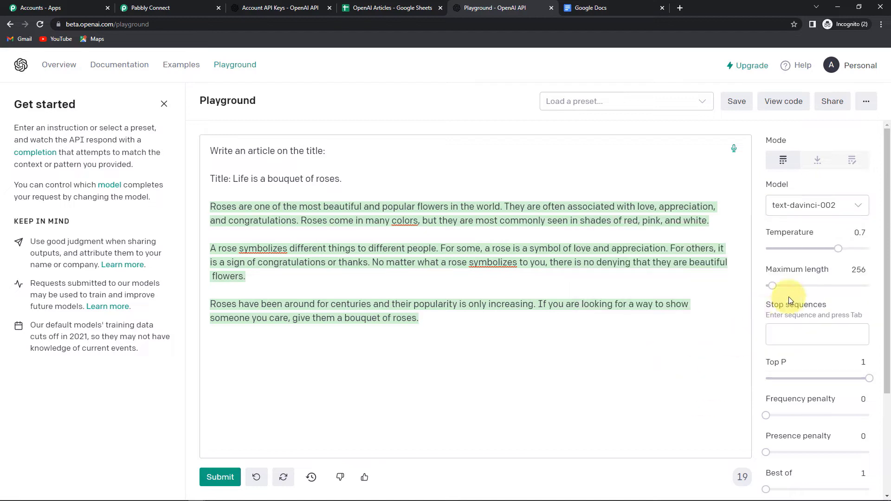
mouse_move(783, 236)
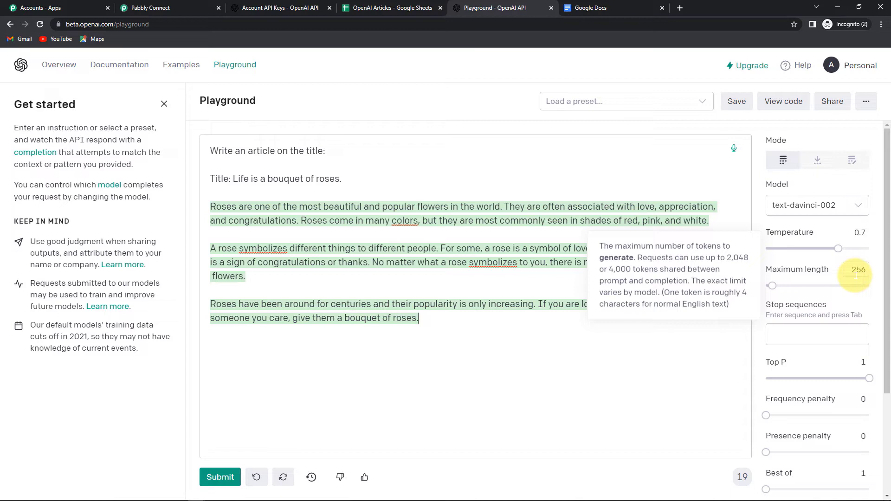
scroll(791, 315, down, 2)
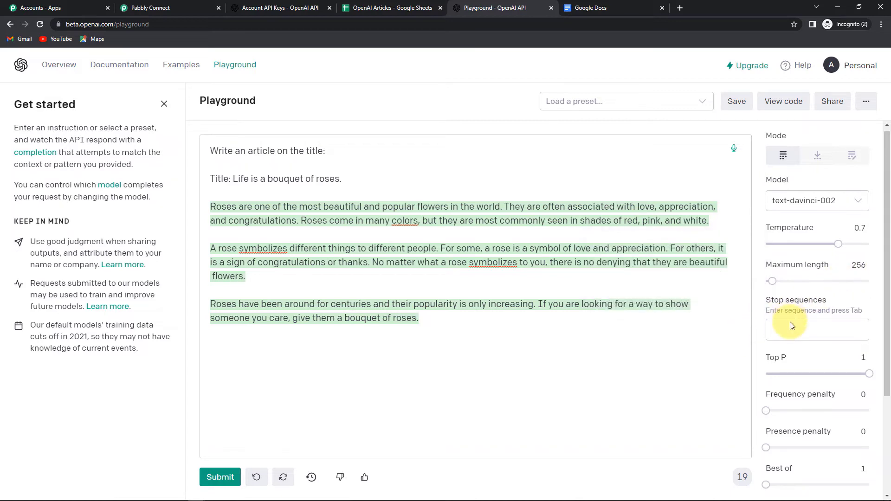
Step: Add "//##" as a stop sequence in the Playground settings
mouse_move(789, 215)
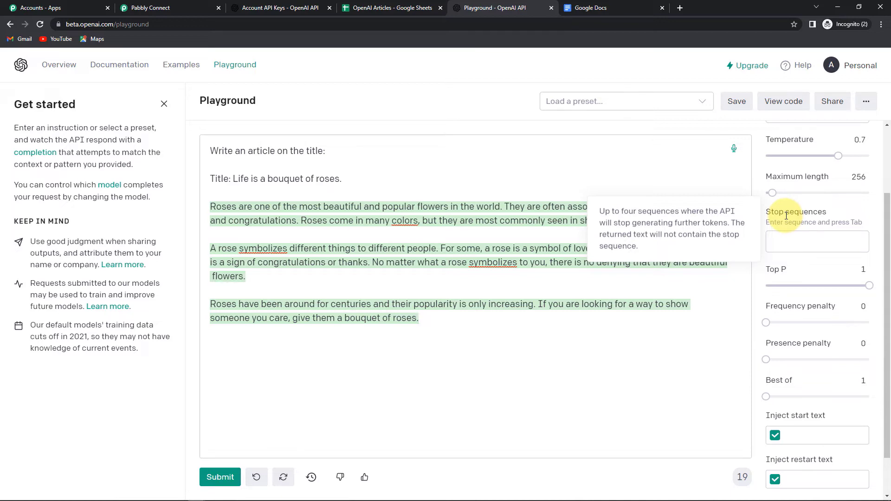
click(789, 242)
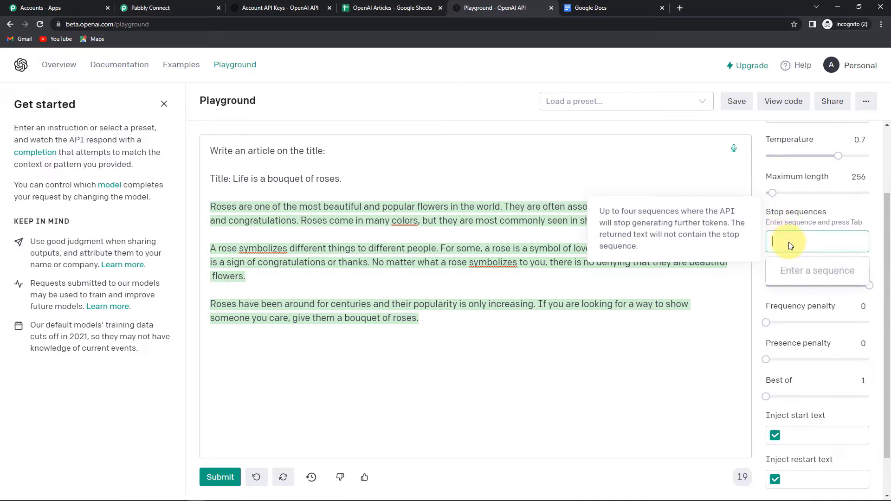
text(/)
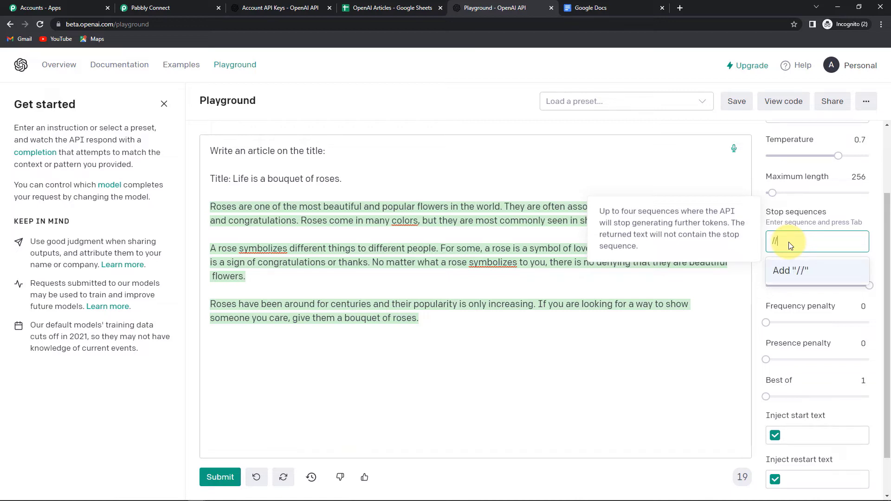
text(/##)
click(791, 271)
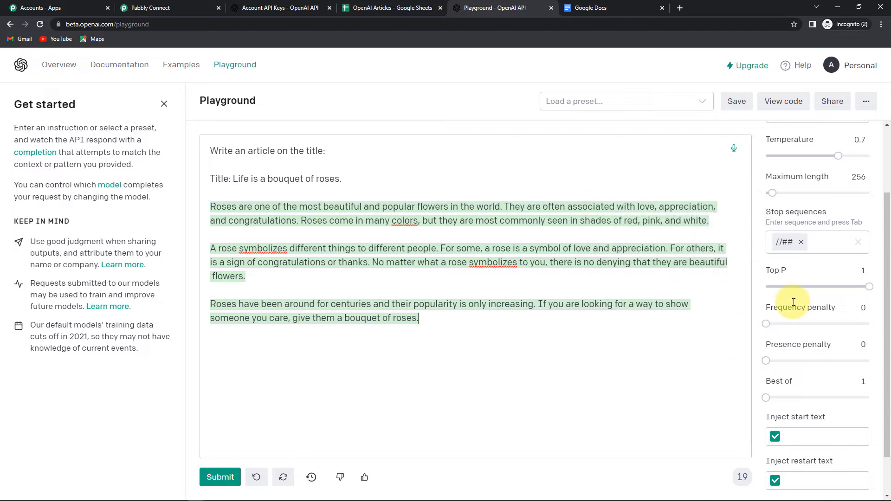
Step: Look over the frequency and presence penalty descriptions and set the Playground's Best of value to 3
scroll(788, 288, down, 1)
mouse_move(779, 258)
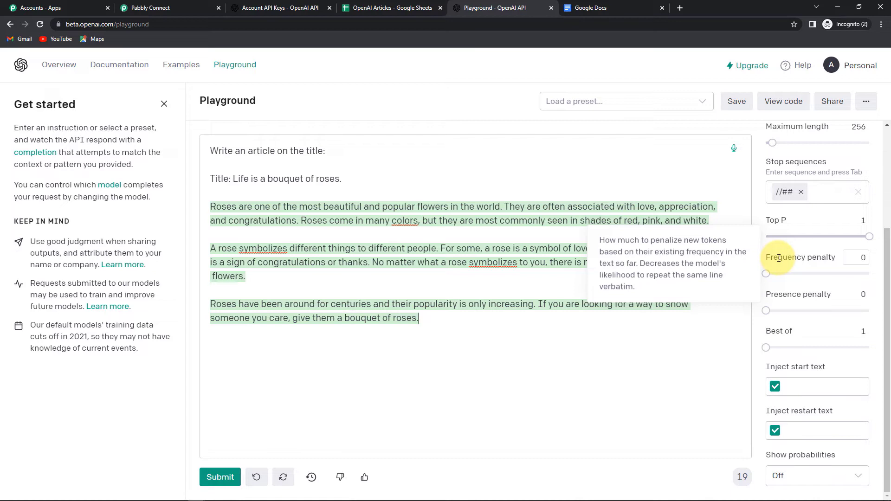
mouse_move(799, 294)
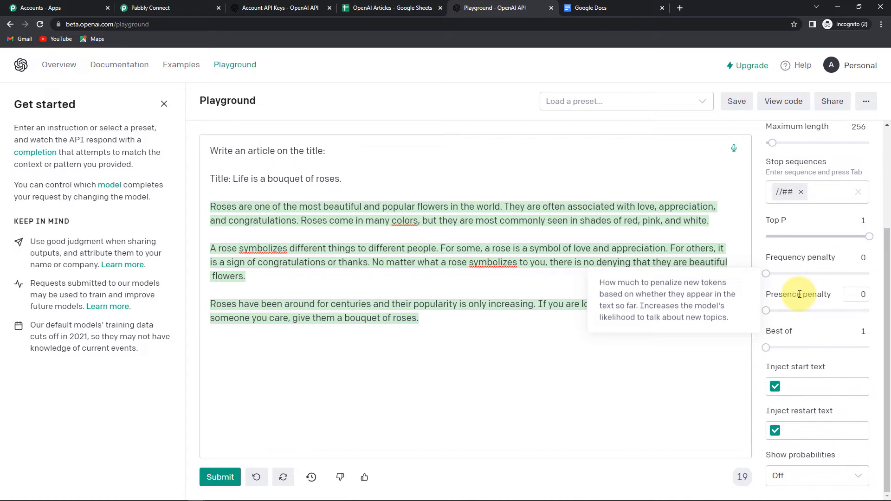
mouse_move(849, 327)
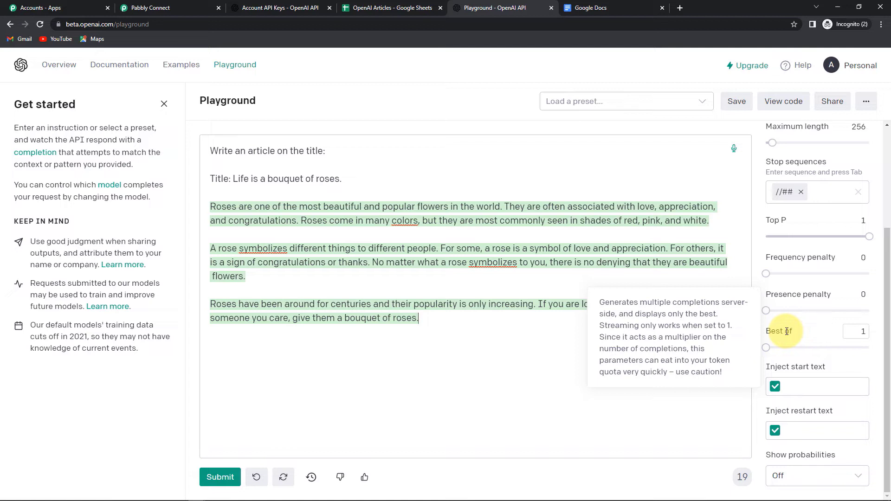
double_click(861, 332)
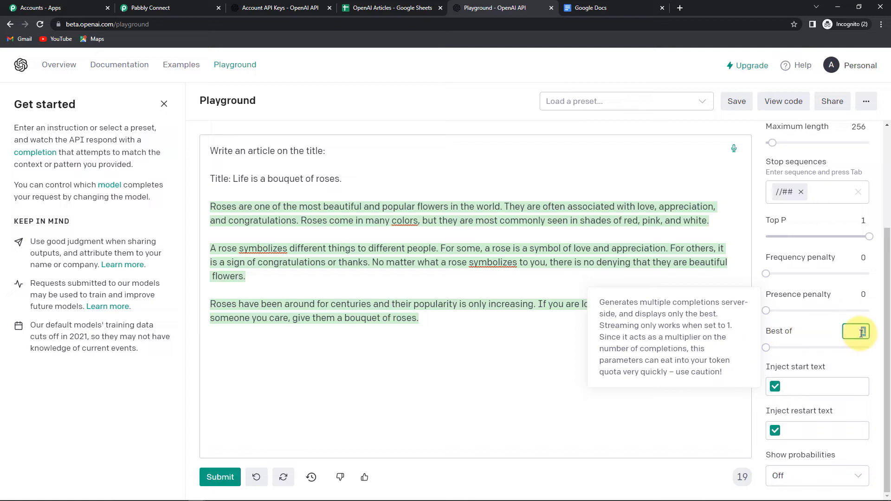
text(3)
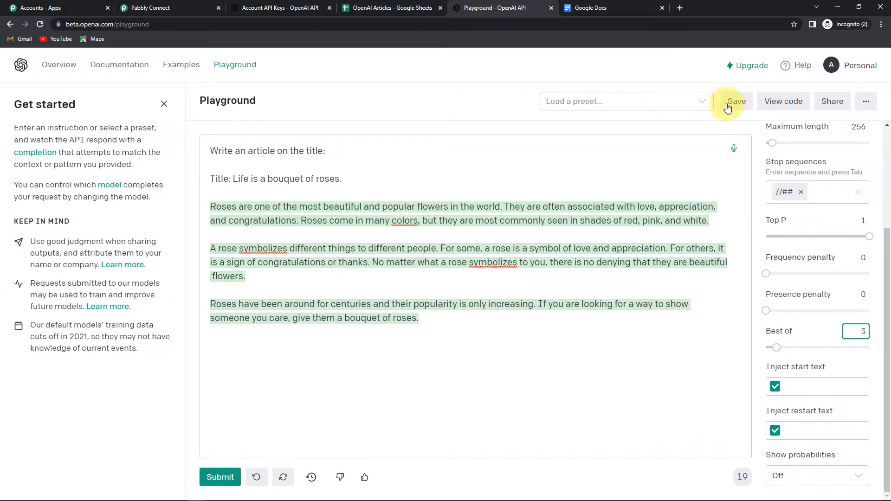
Step: View the Playground's integration code and examine its prompt line, then compare it with the prompt text in the editor
click(782, 105)
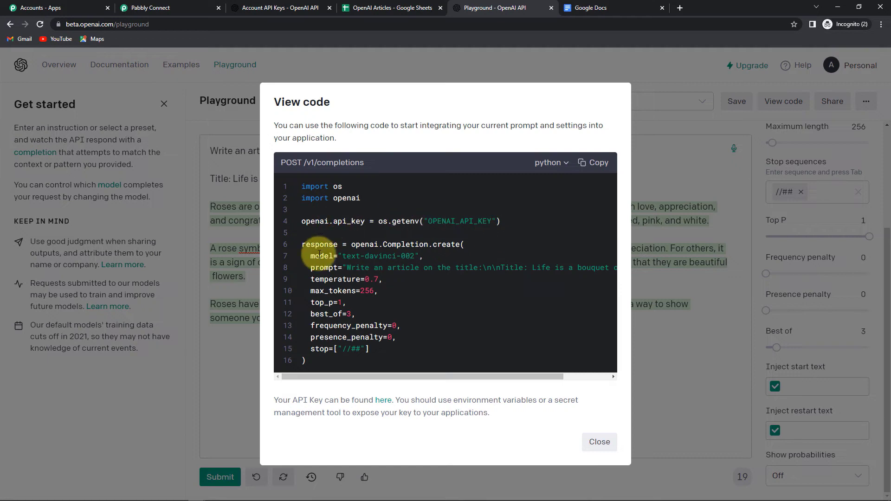
drag(310, 268, 626, 271)
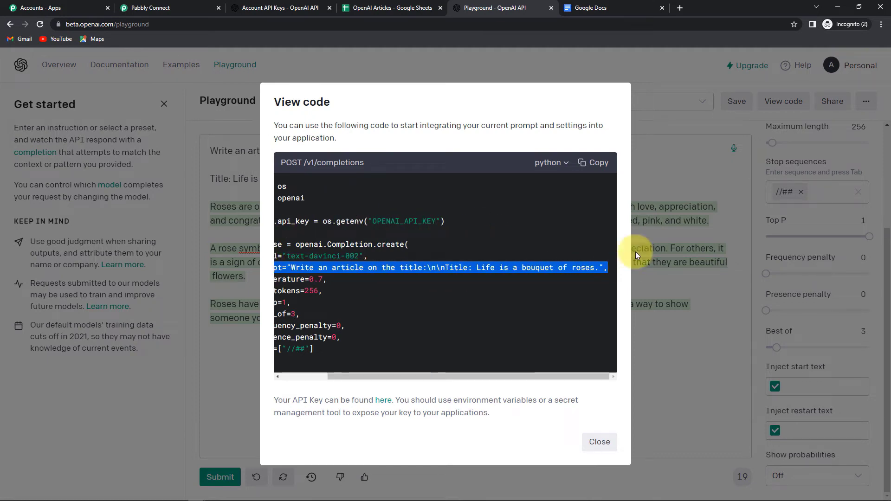
click(659, 168)
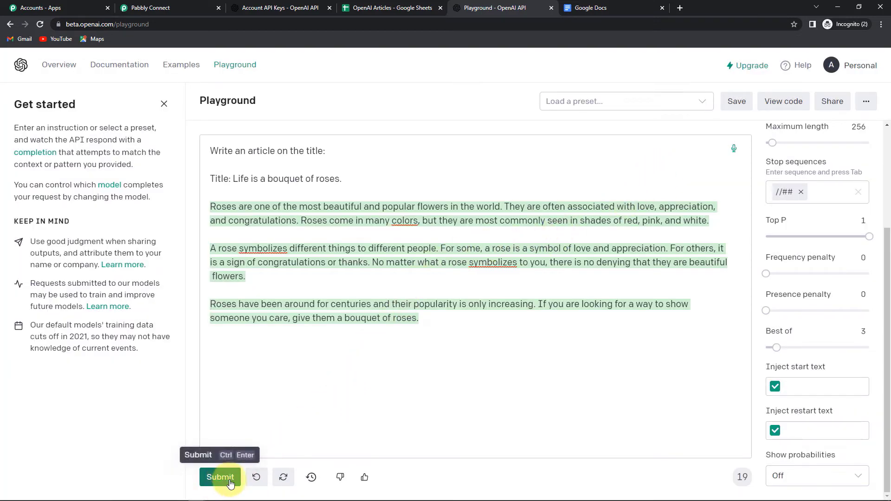
double_click(218, 150)
drag(256, 166, 369, 186)
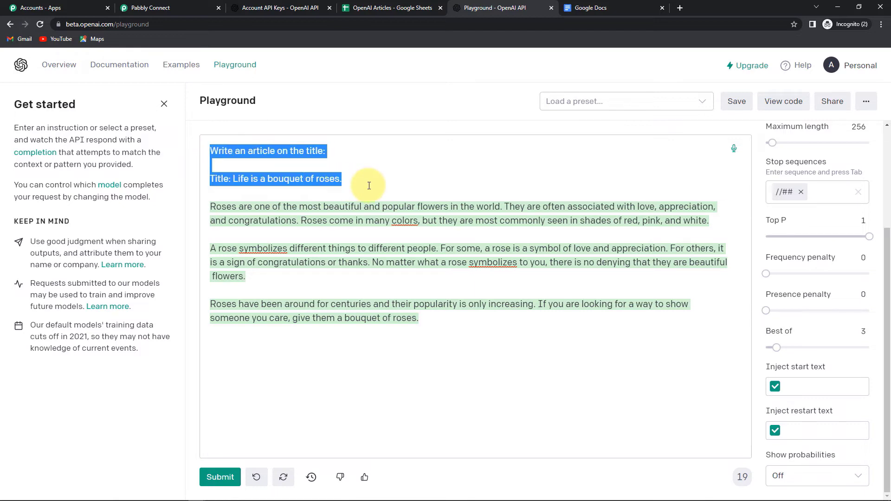
Step: In Pabbly Connect, enter the prompt "Write an article on the title:" followed by "Title:" and the mapped Titles For Articles value from Google Sheets
click(149, 8)
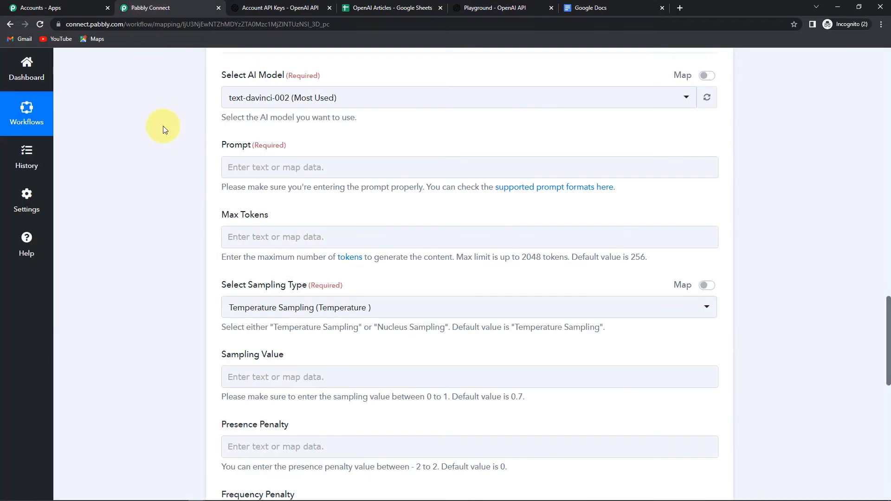
click(246, 167)
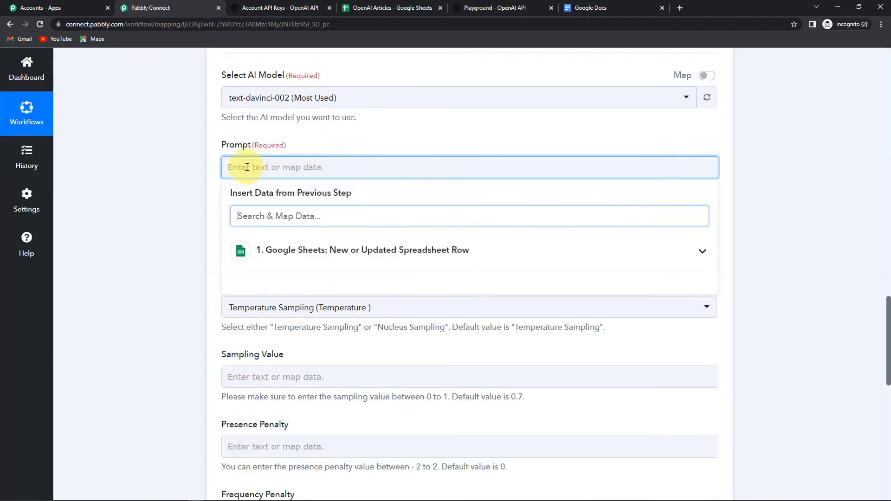
text(Wr)
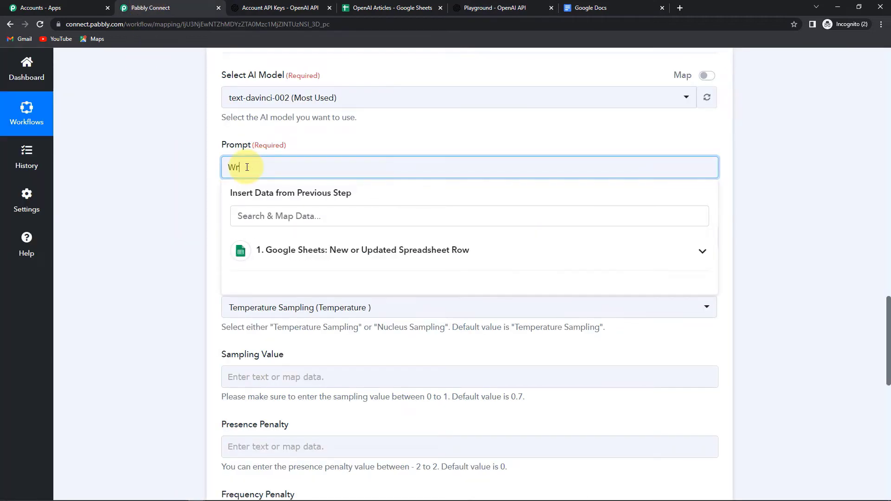
text(ite an article on the title:)
key(Return)
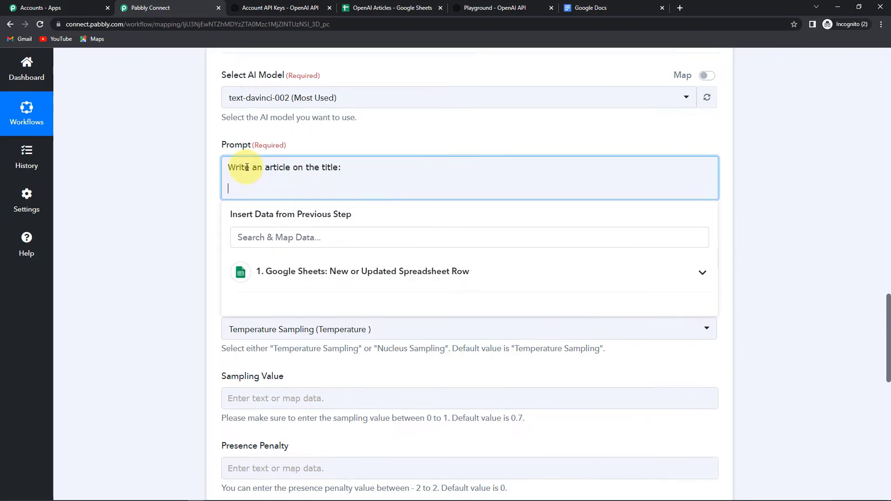
text(Title:)
click(330, 273)
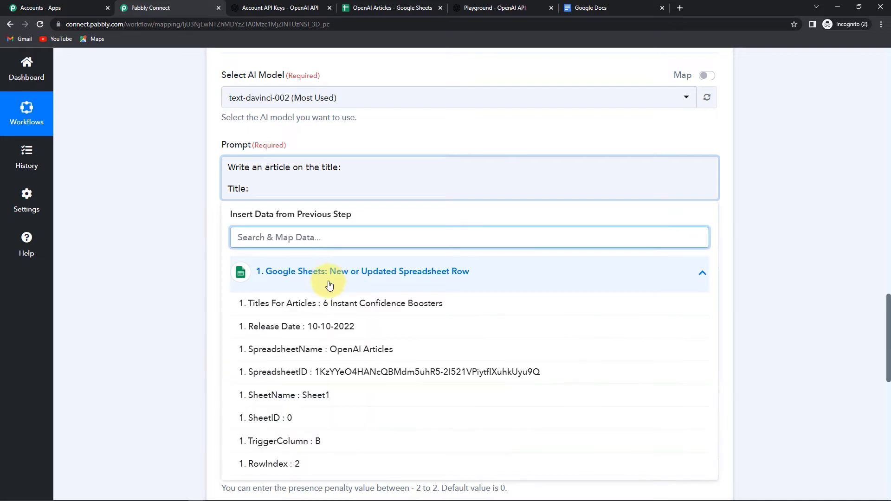
click(355, 303)
click(169, 243)
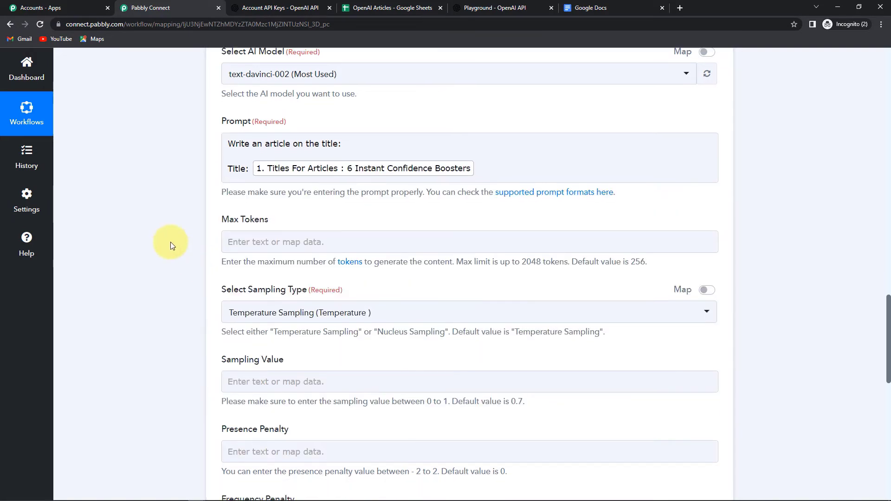
Step: Switch to the OpenAI Playground and set its maximum length to 300
scroll(169, 243, down, 2)
click(258, 174)
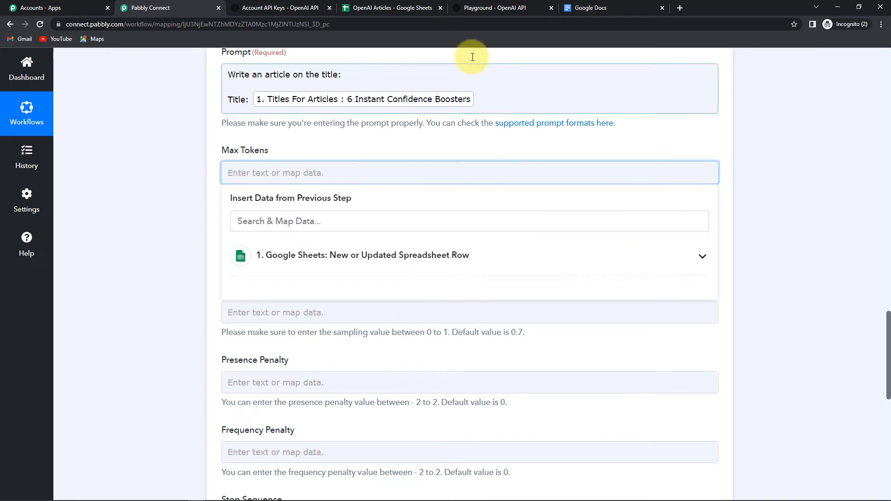
click(481, 9)
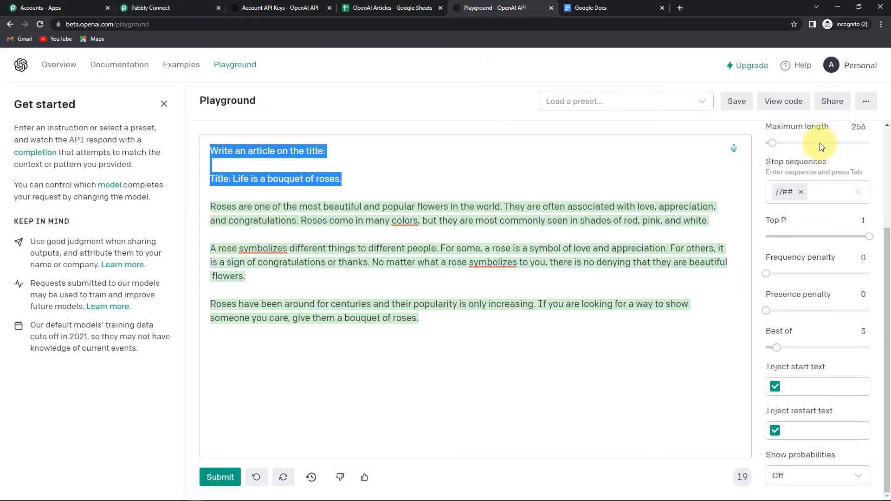
click(858, 127)
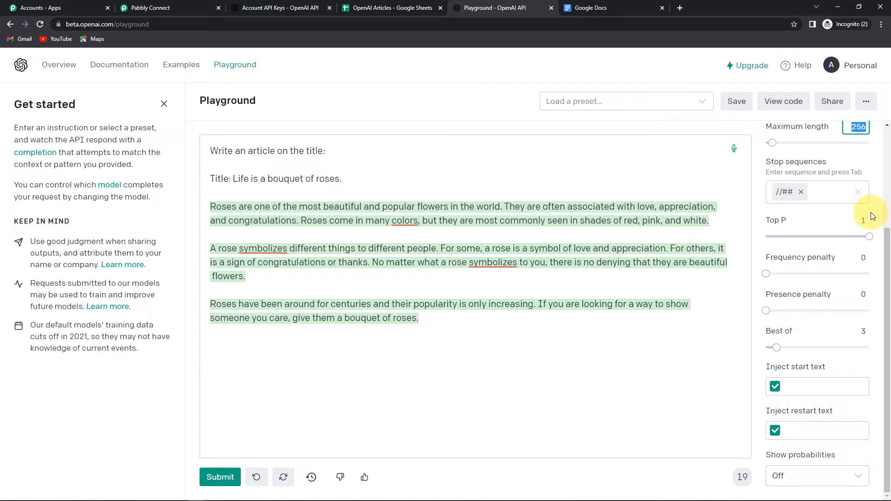
text(300)
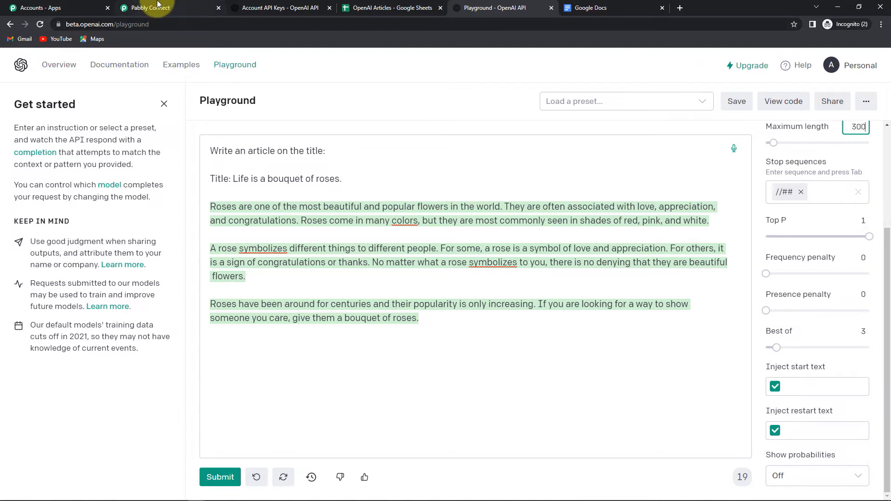
Step: Return to Pabbly Connect and set Max Tokens to 300 for the Generate Content action
click(157, 7)
click(273, 173)
text(300)
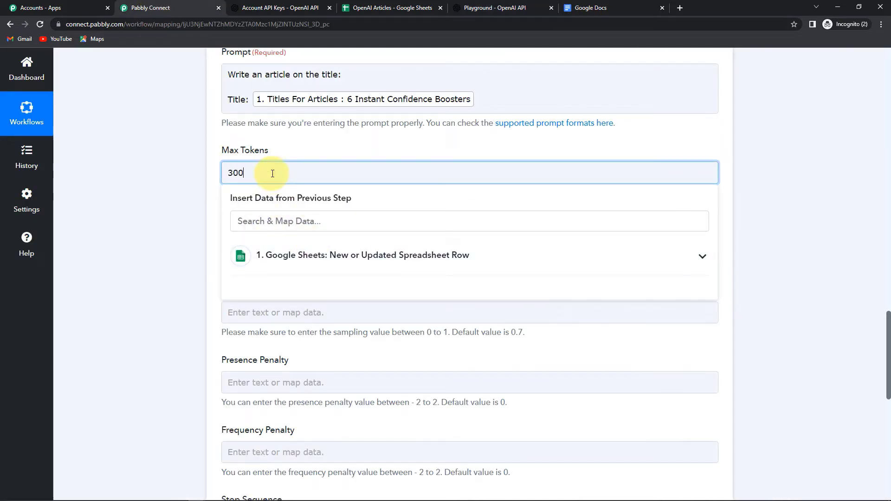
click(94, 188)
Step: Review the available sampling types and the guidance for the sampling value and penalty fields
scroll(271, 133, down, 2)
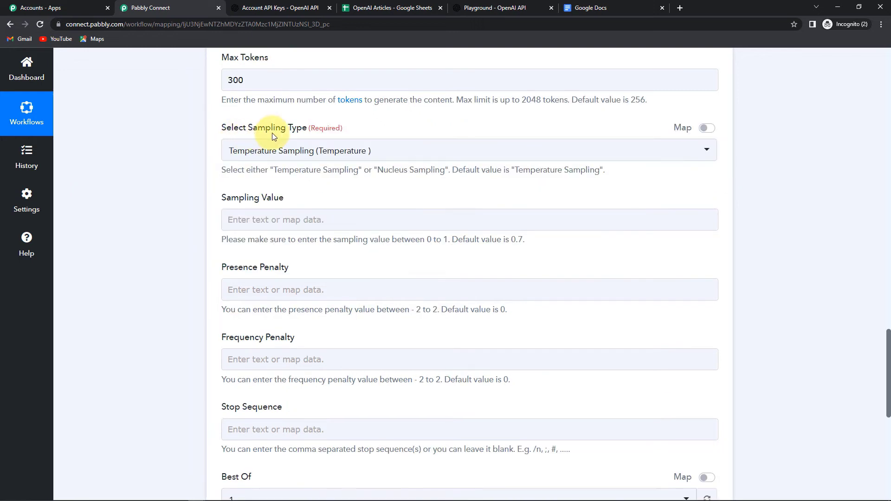
click(253, 152)
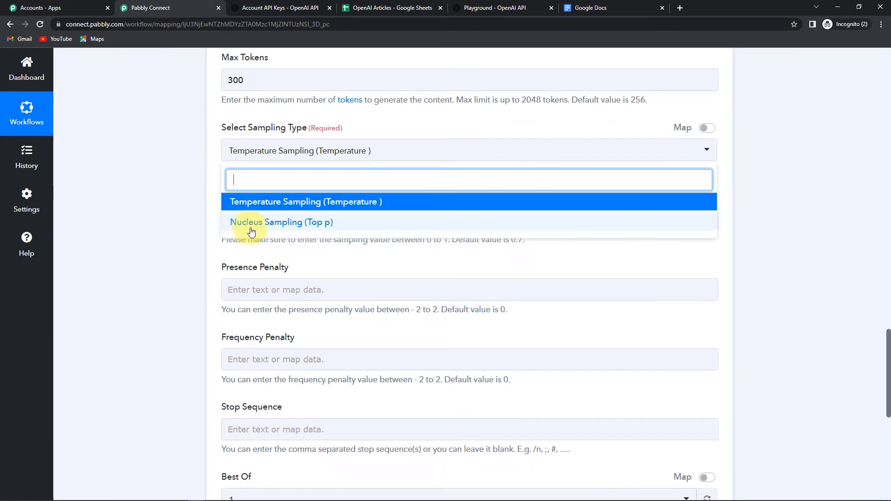
click(197, 222)
scroll(204, 205, down, 2)
click(254, 135)
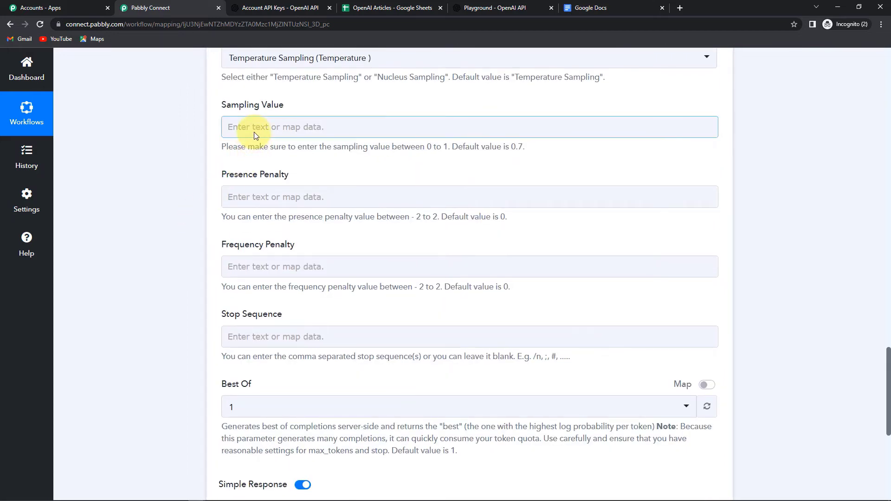
click(254, 98)
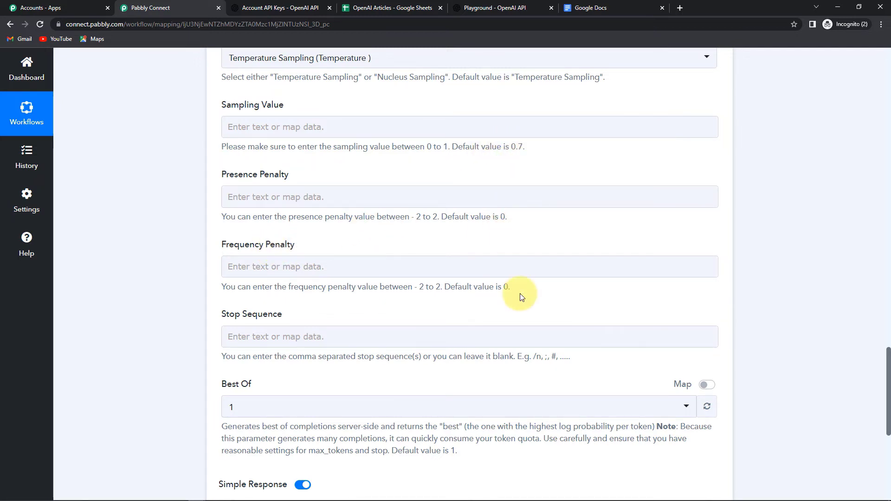
Step: Set the Generate Content action's Stop Sequence to "//##"
scroll(516, 294, down, 3)
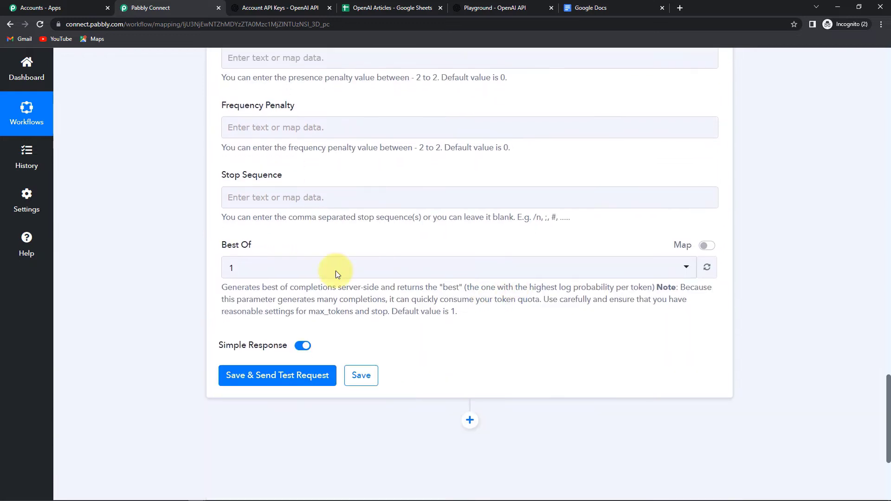
click(301, 196)
text(??)
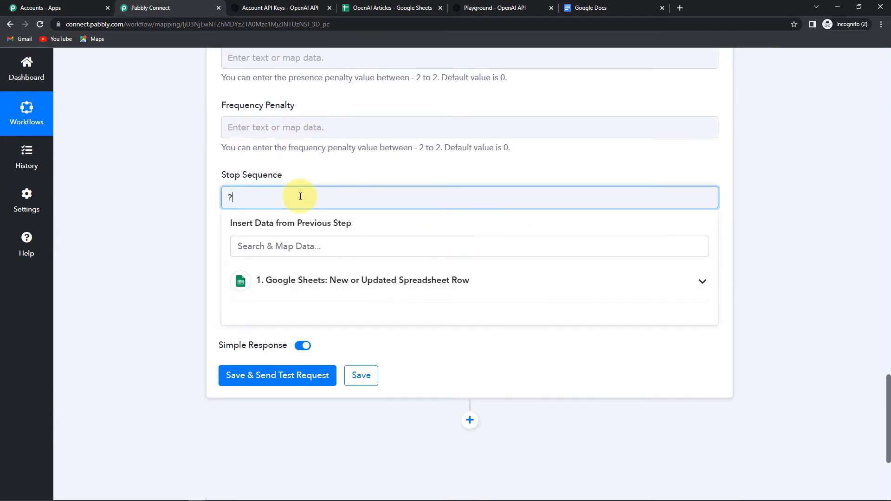
key(BackSpace)
key(BackSpace)
text(//##)
click(161, 191)
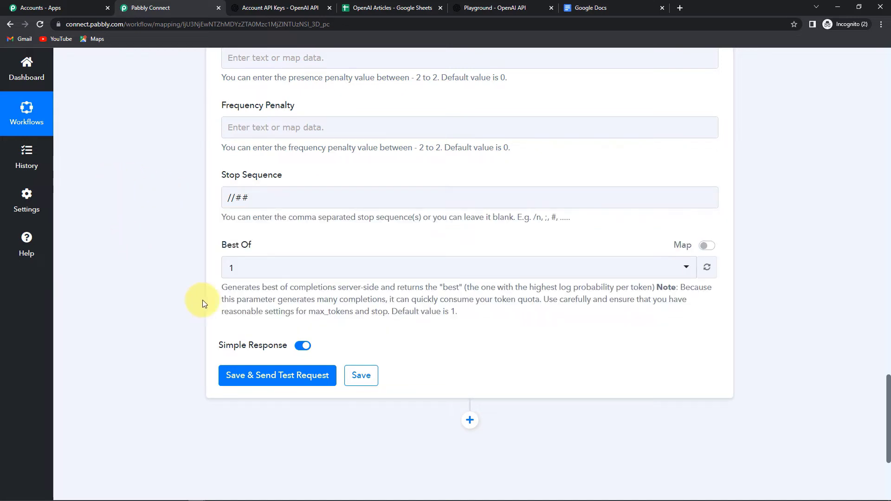
Step: Set Best Of to 3, then save the action with a test request and look through the received response
click(236, 273)
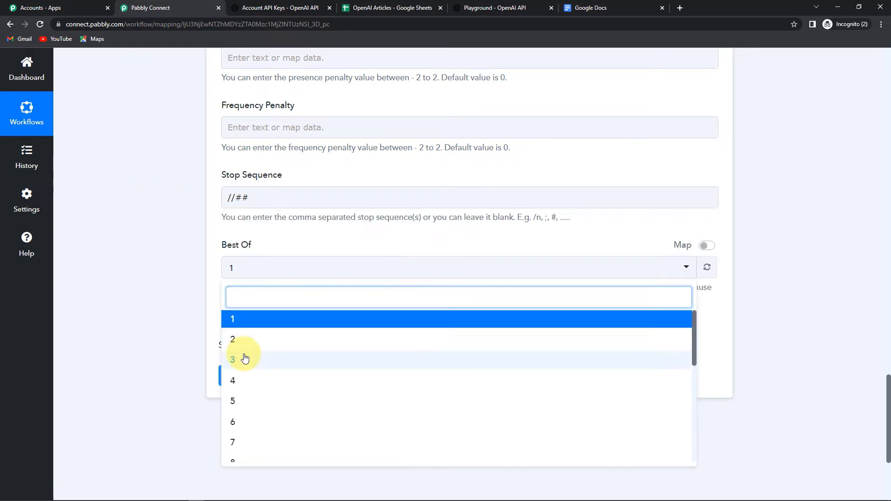
click(239, 360)
click(242, 385)
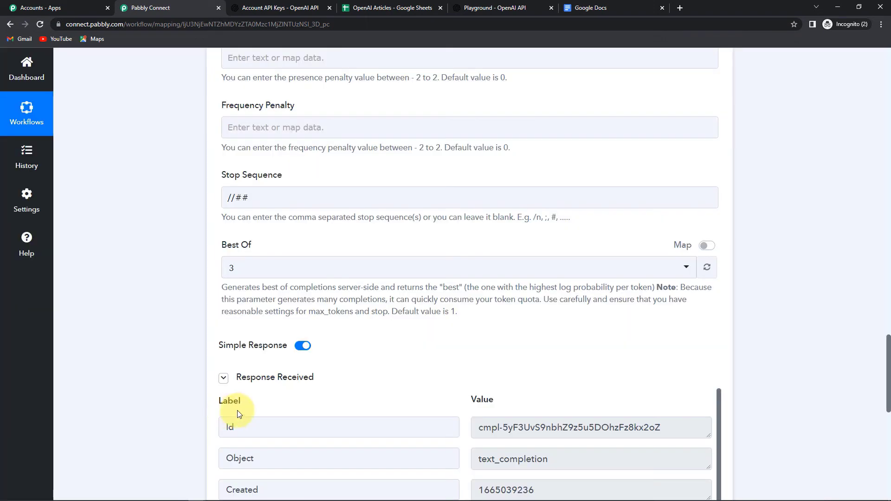
scroll(438, 375, down, 3)
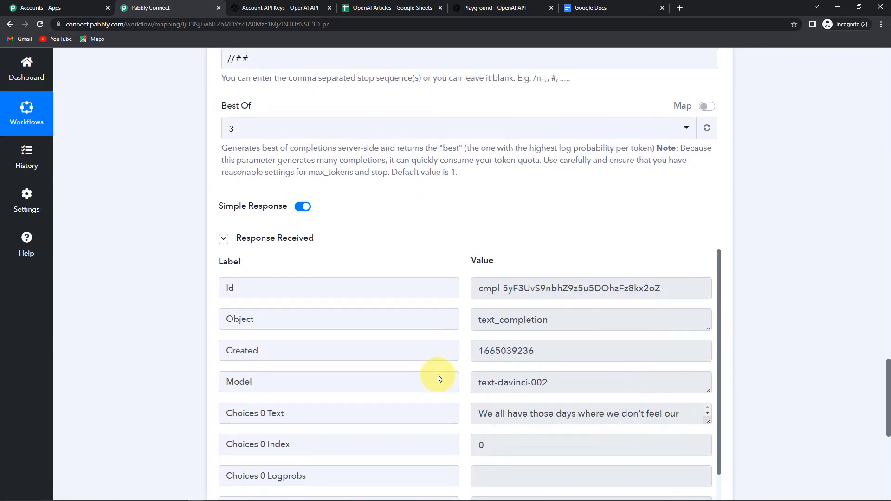
scroll(438, 375, down, 2)
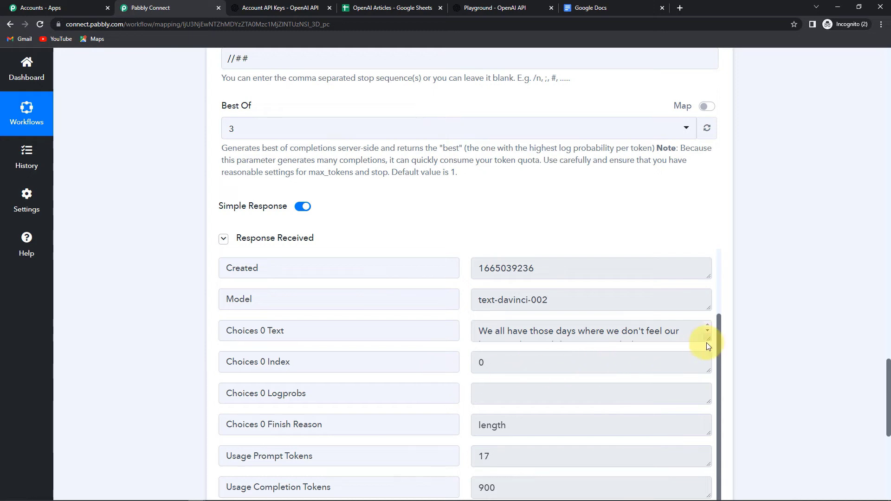
Step: Enlarge the Choices 0 Text value in the Generate Content response and read through the generated article
drag(706, 342, 706, 488)
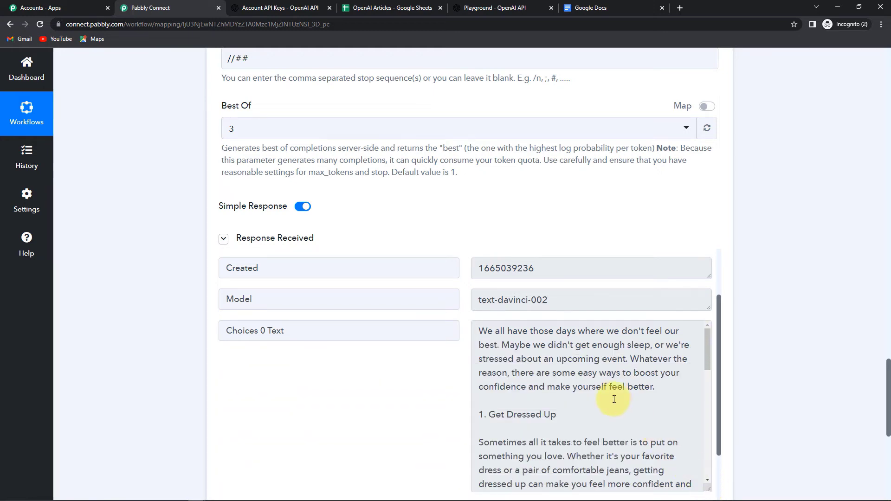
scroll(662, 388, down, 8)
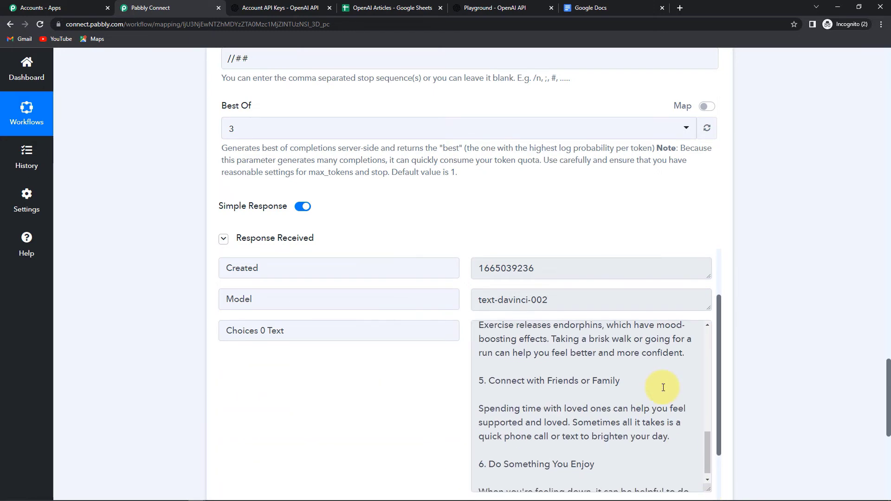
scroll(663, 390, up, 8)
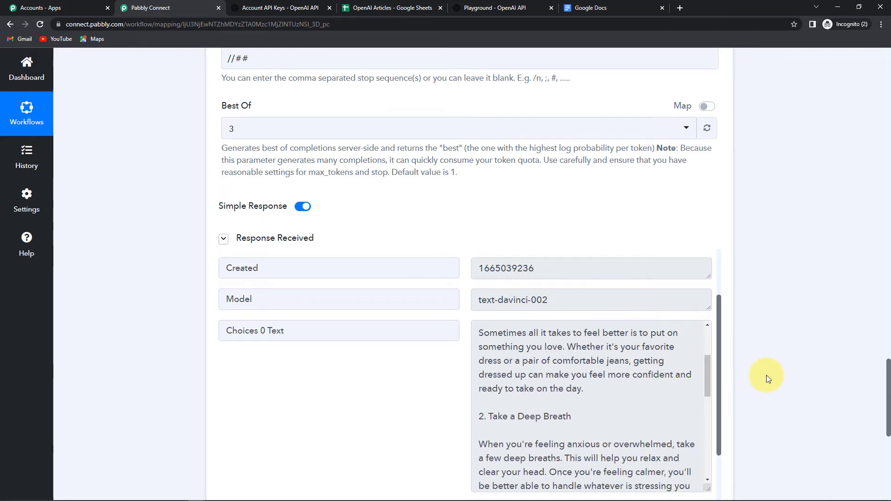
Step: Add a Google Docs action after the Generate Content step, with Create a Blank Document as its event
scroll(766, 375, down, 6)
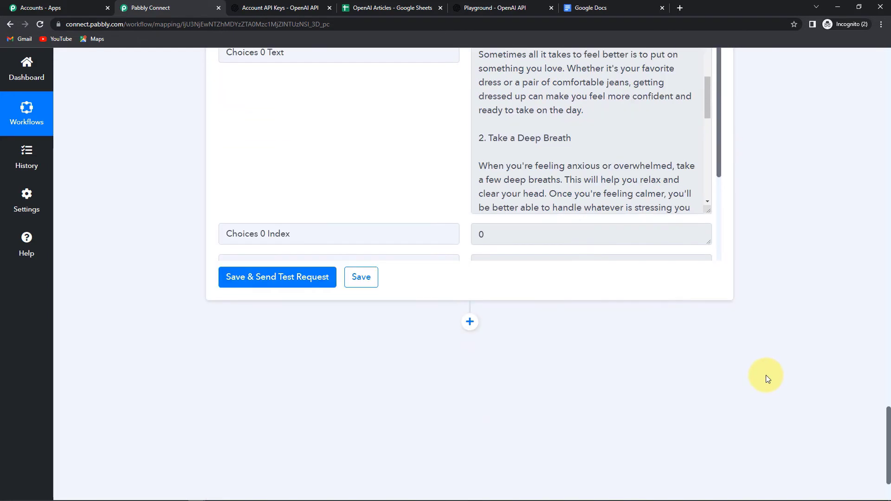
click(470, 322)
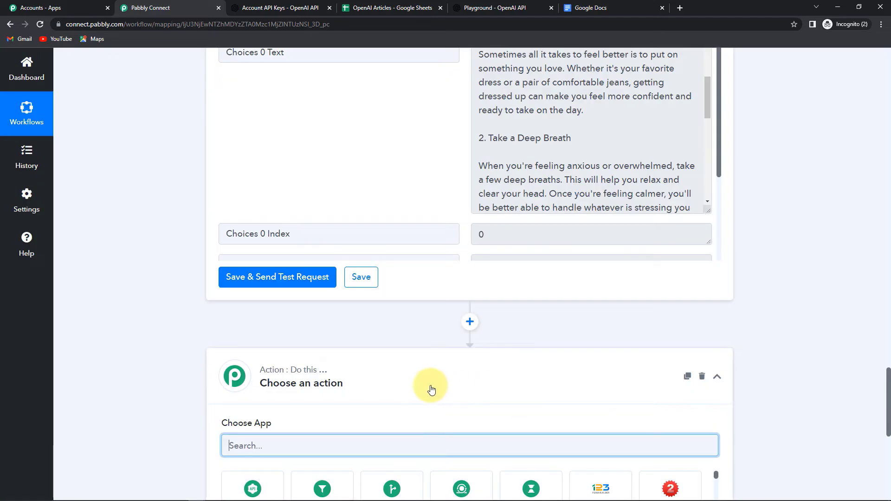
scroll(432, 384, down, 3)
click(262, 302)
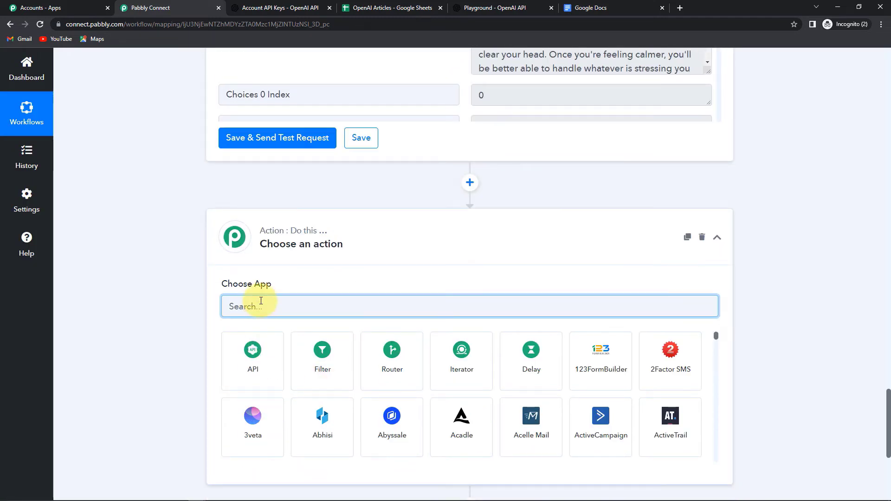
text(google)
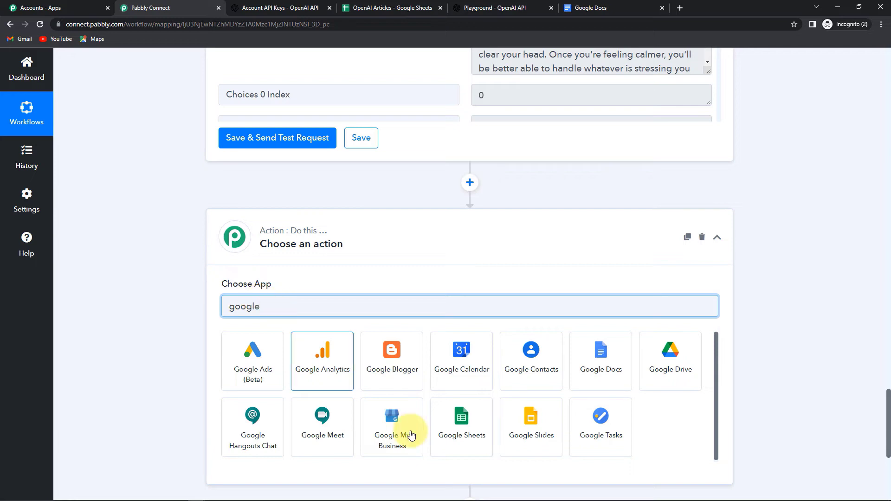
click(584, 371)
click(229, 357)
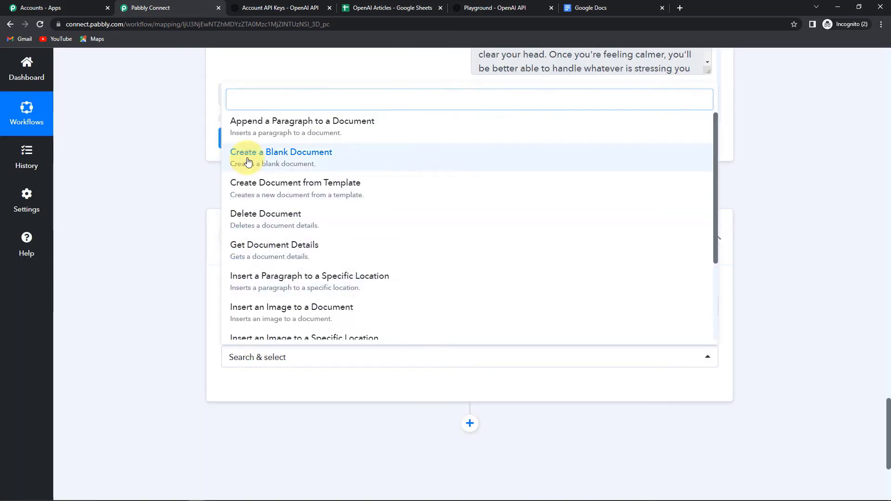
click(233, 158)
Step: Connect the action through a new Google Docs connection, authorizing access with the Pabbly Google account
click(246, 395)
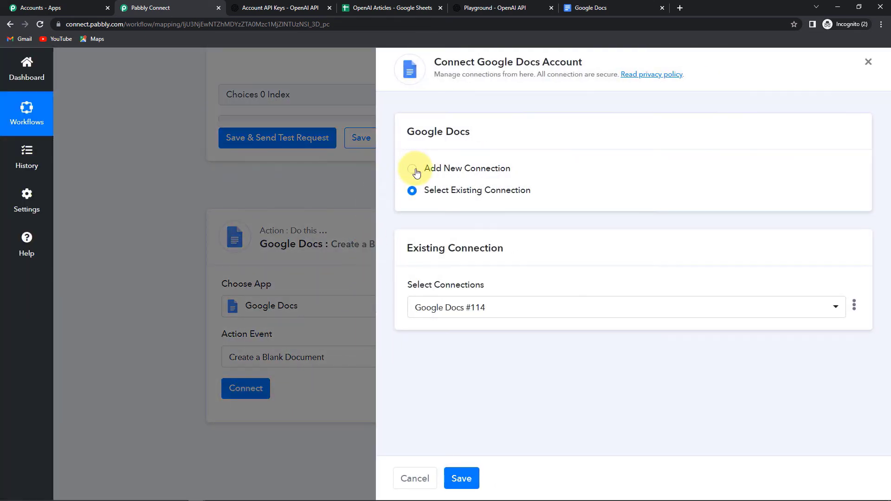
click(413, 169)
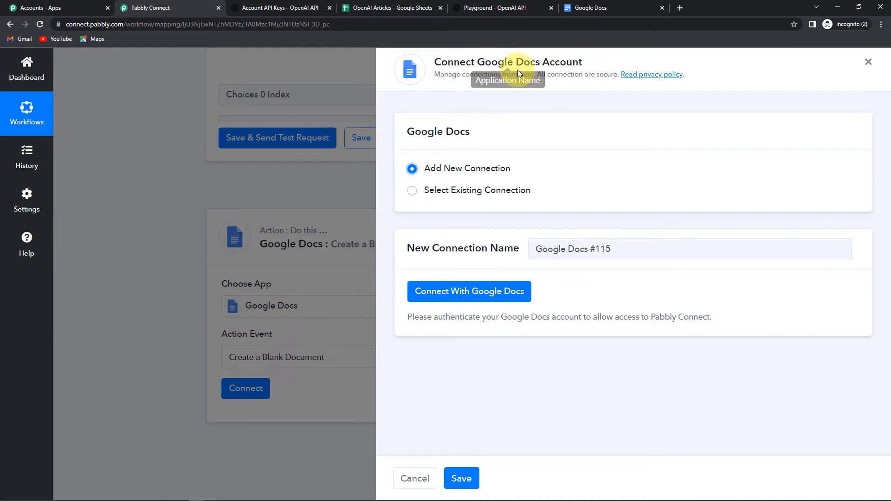
click(478, 291)
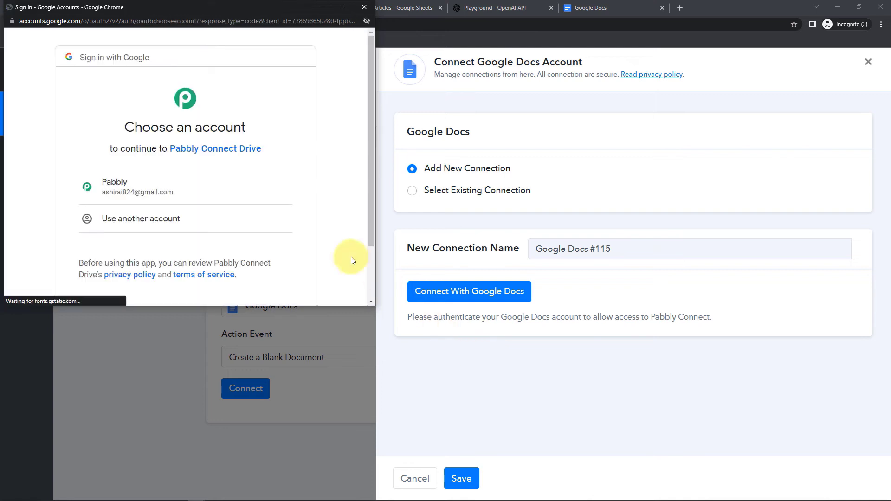
click(121, 170)
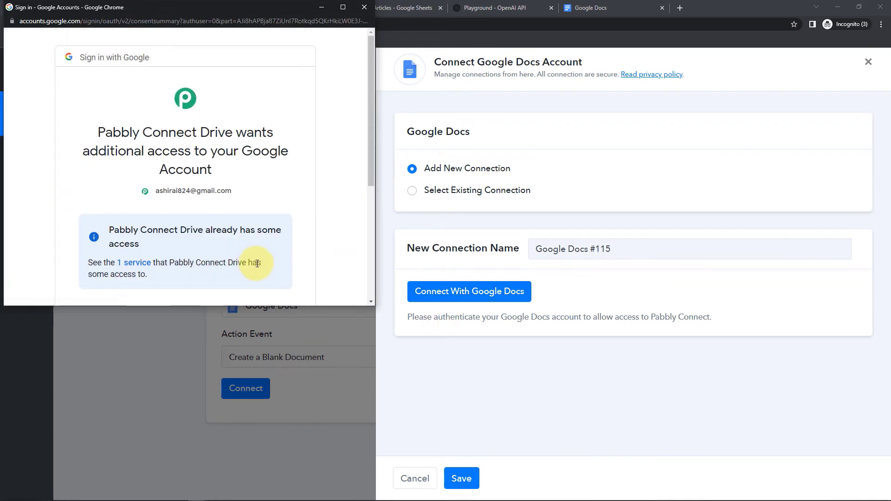
scroll(255, 260, down, 3)
click(255, 222)
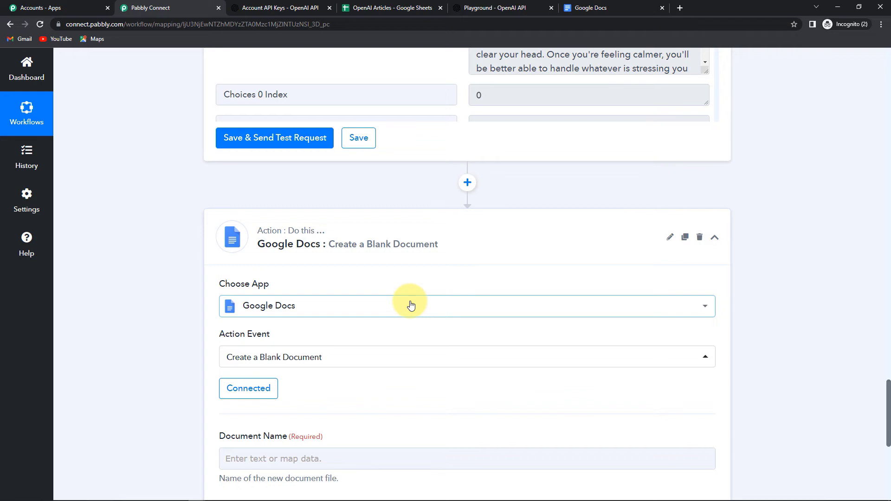
Step: Map the Document Name to Titles For Articles from the Google Sheets trigger
scroll(411, 305, down, 4)
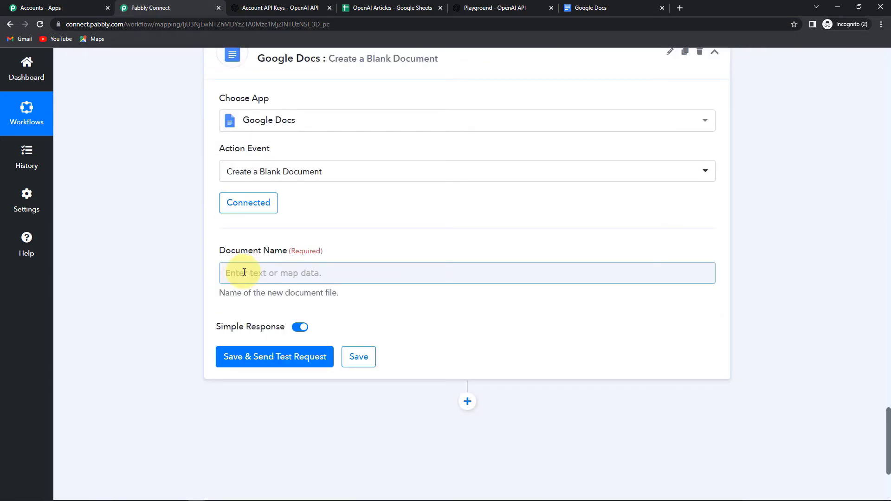
click(244, 272)
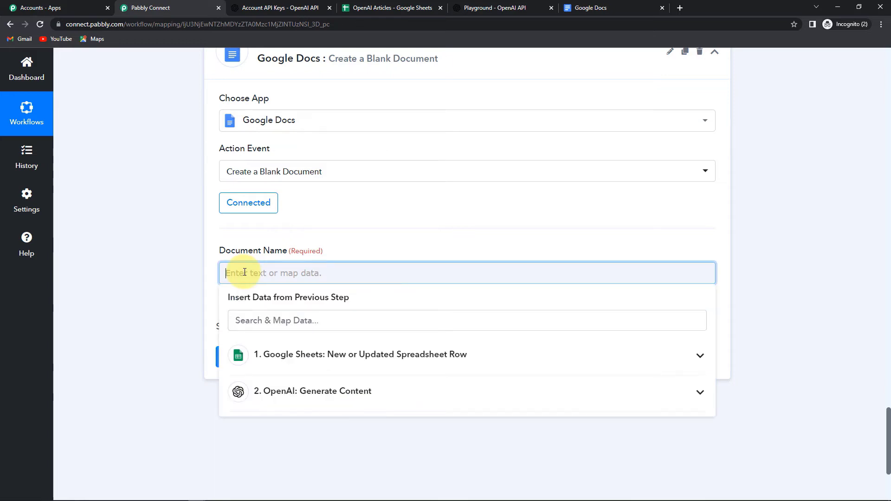
click(285, 360)
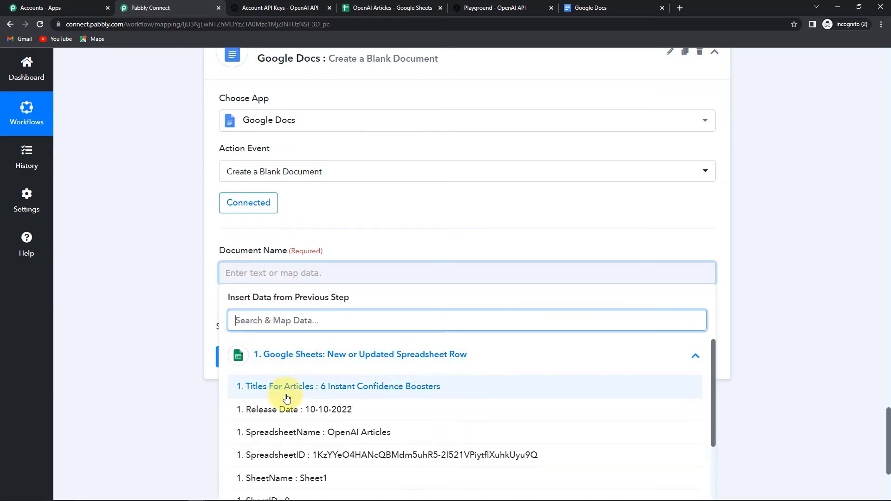
click(284, 395)
click(155, 341)
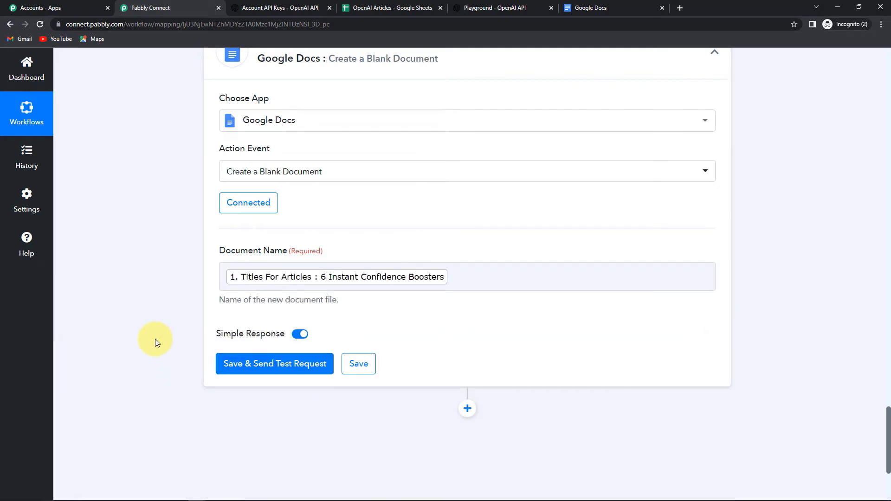
Step: Save the Create a Blank Document action with a test request and look through its response down to the DocumentId
scroll(155, 339, down, 2)
click(249, 280)
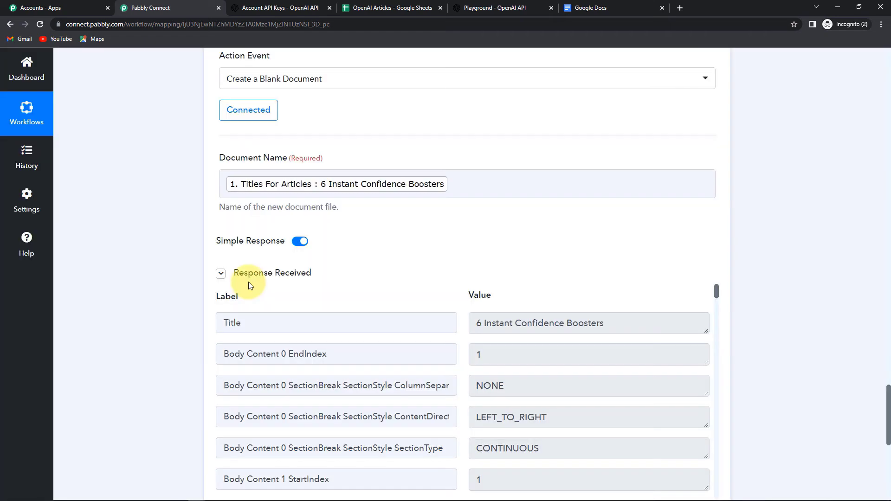
scroll(302, 319, down, 3)
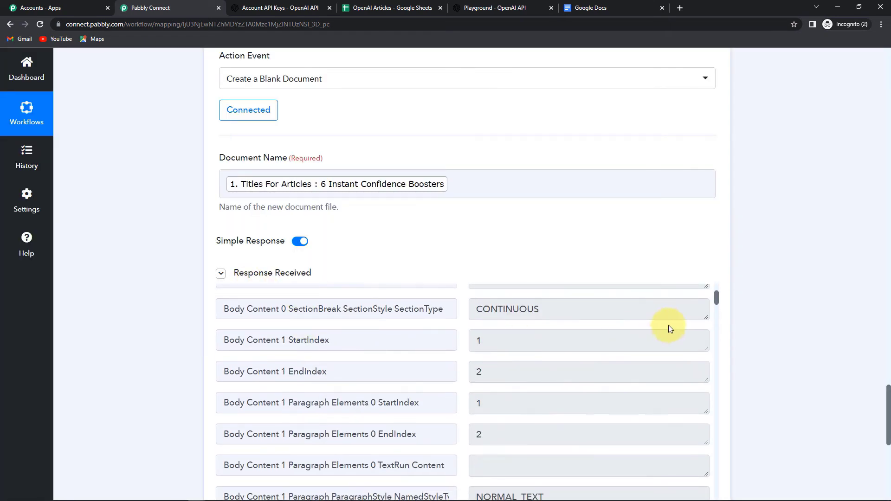
scroll(798, 324, down, 1)
scroll(798, 325, down, 2)
scroll(590, 330, up, 4)
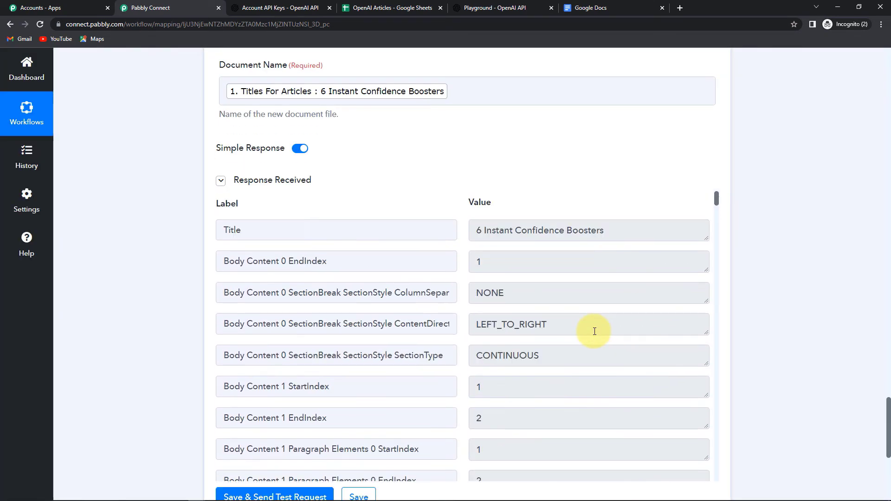
scroll(507, 328, down, 10)
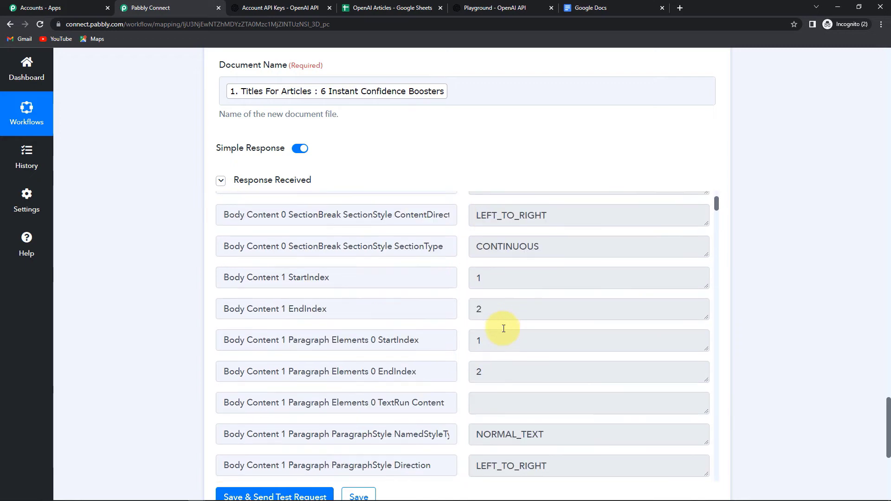
drag(716, 229, 718, 494)
scroll(797, 409, down, 2)
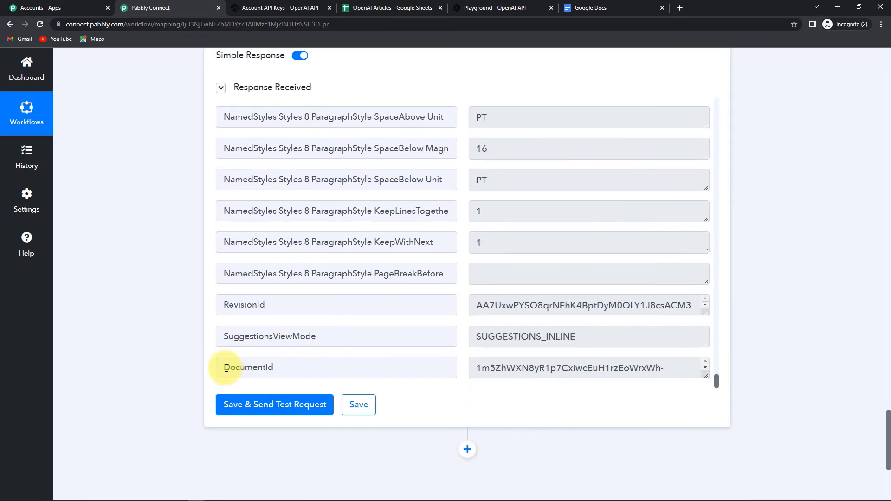
Step: Add another Google Docs action with the Append a Paragraph to a Document event, using the existing Google Docs #115 connection
scroll(287, 362, down, 5)
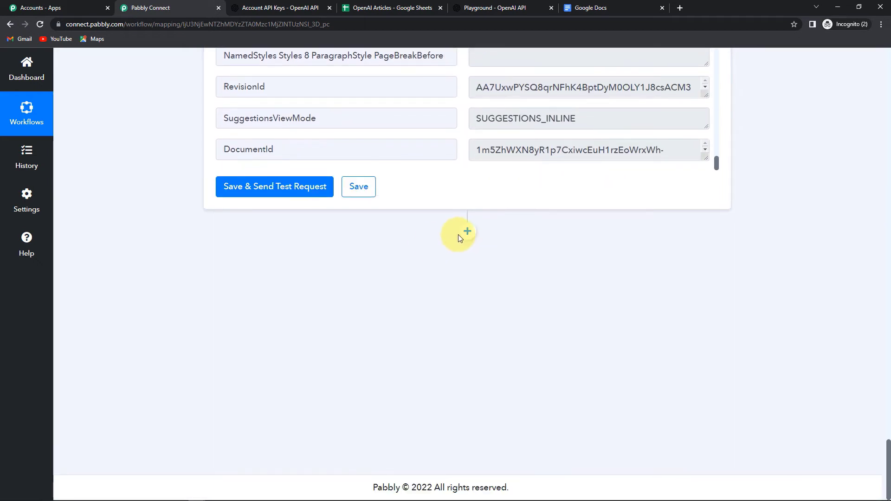
click(462, 233)
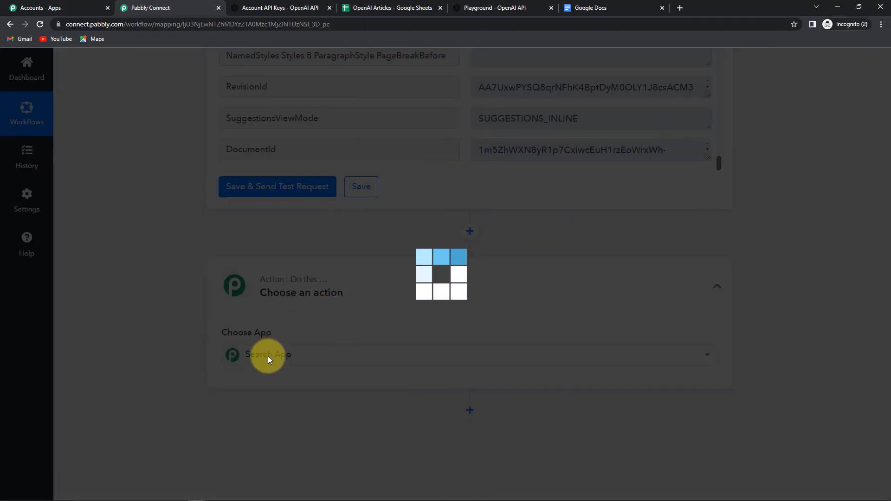
click(282, 357)
text(goog)
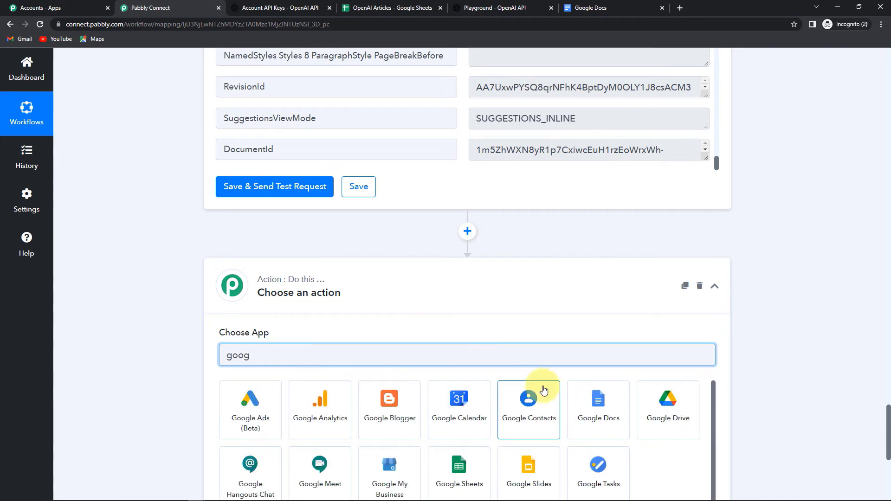
click(577, 403)
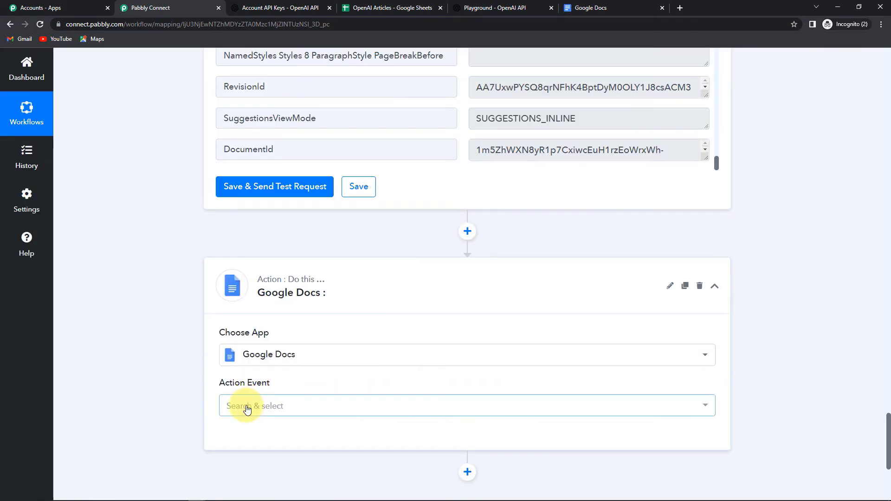
click(235, 406)
click(251, 134)
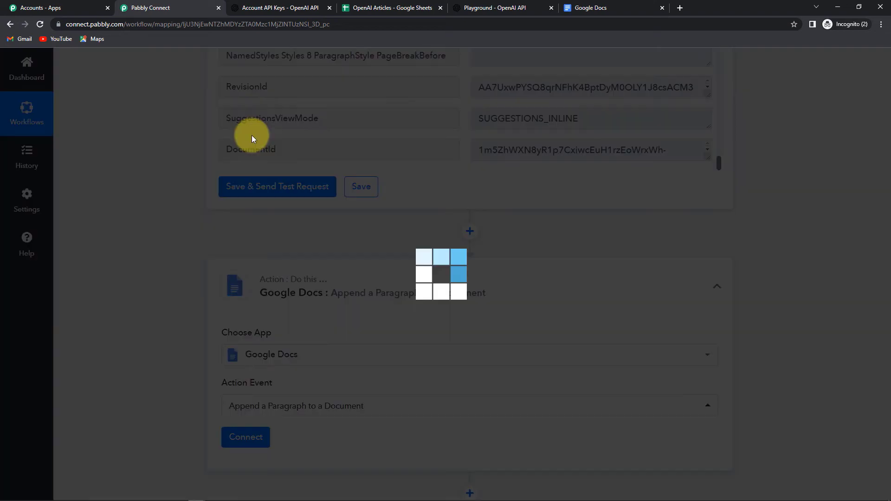
click(244, 443)
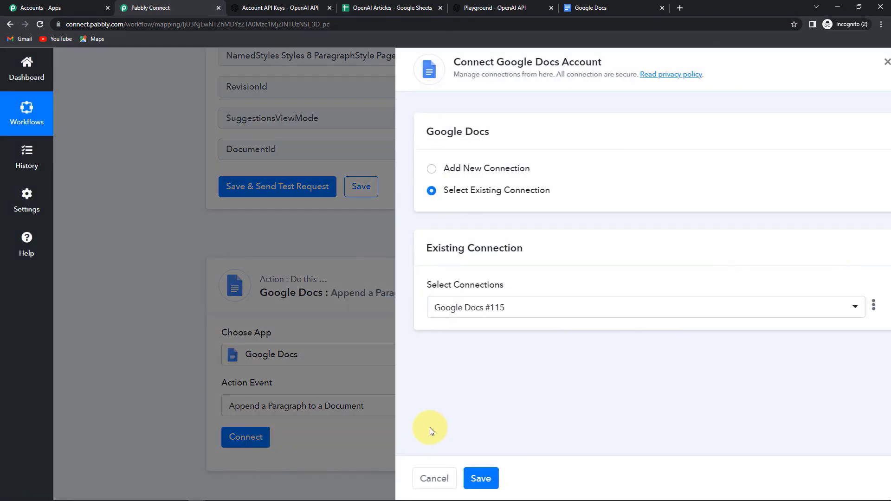
click(446, 482)
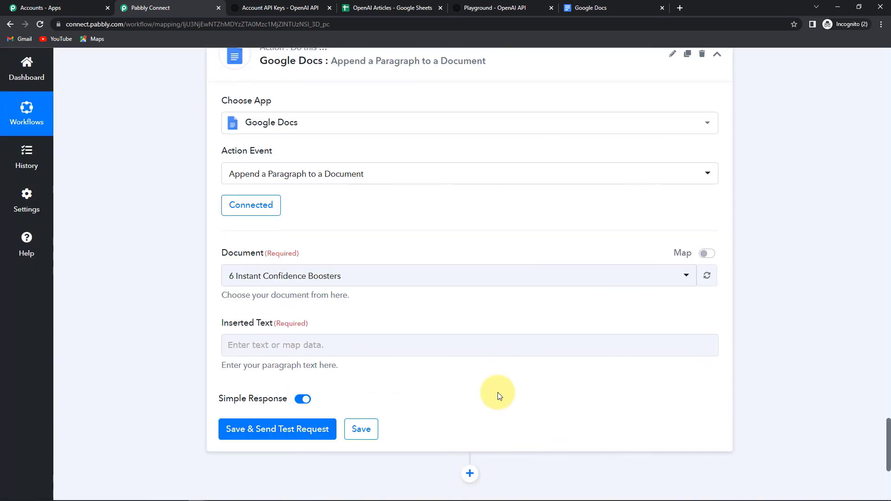
Step: Enable mapping for the Document field and replace its fixed ID with the DocumentId from the Create a Blank Document step
click(358, 228)
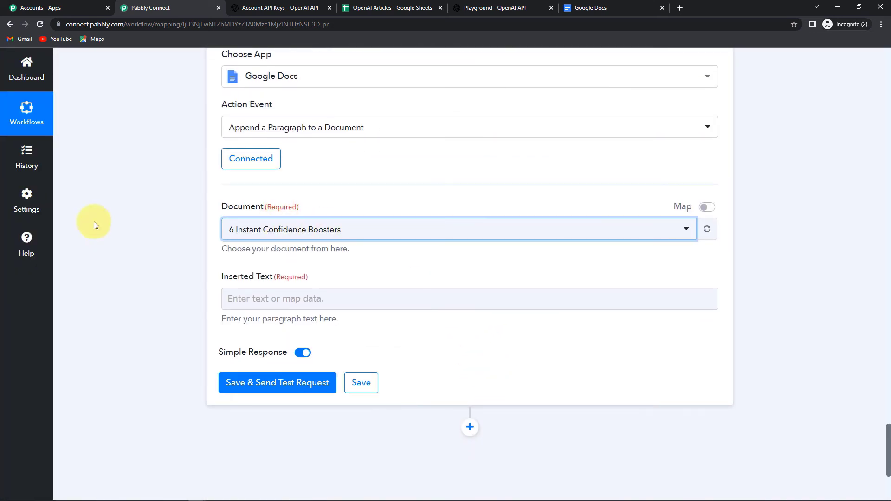
click(706, 208)
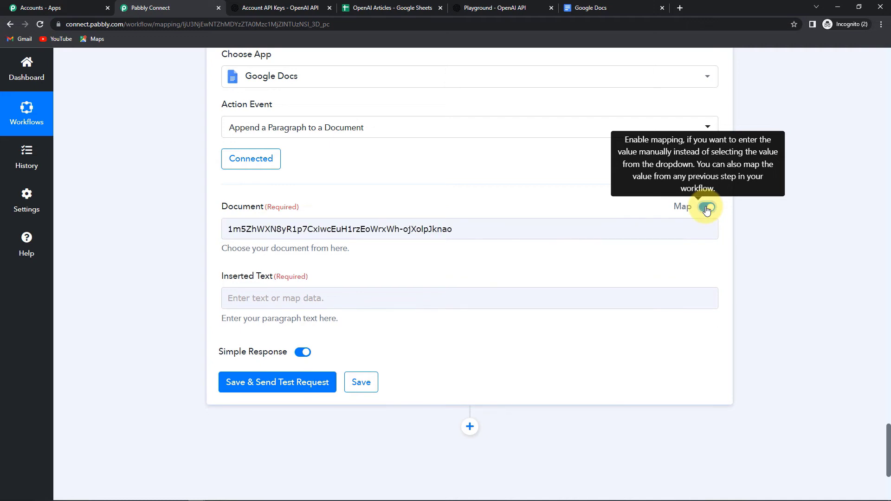
drag(466, 220, 4, 228)
key(BackSpace)
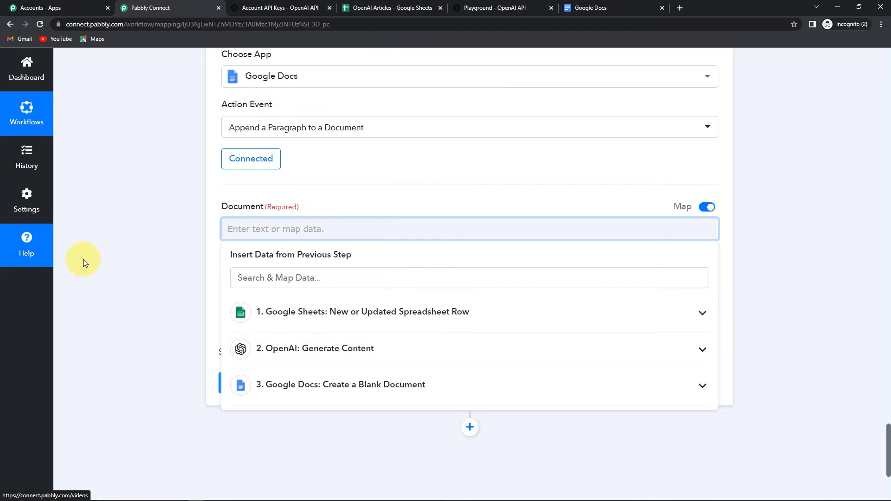
click(373, 389)
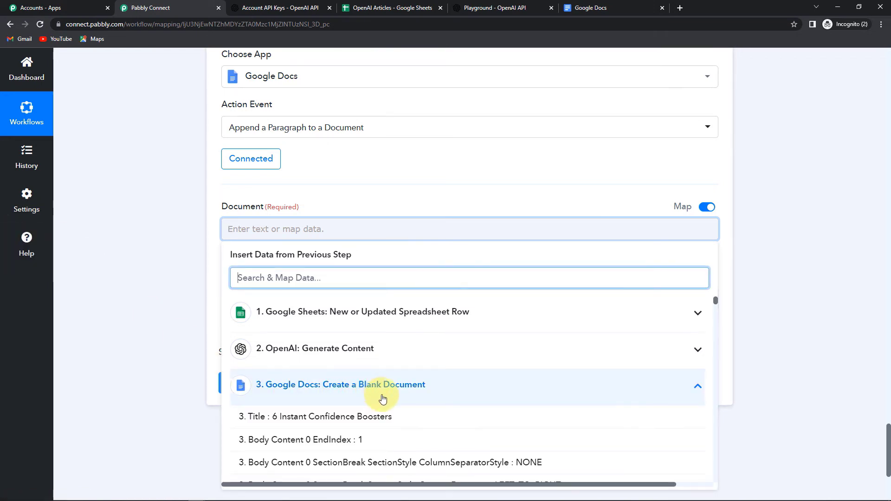
scroll(590, 412, down, 5)
drag(714, 315, 715, 478)
click(247, 481)
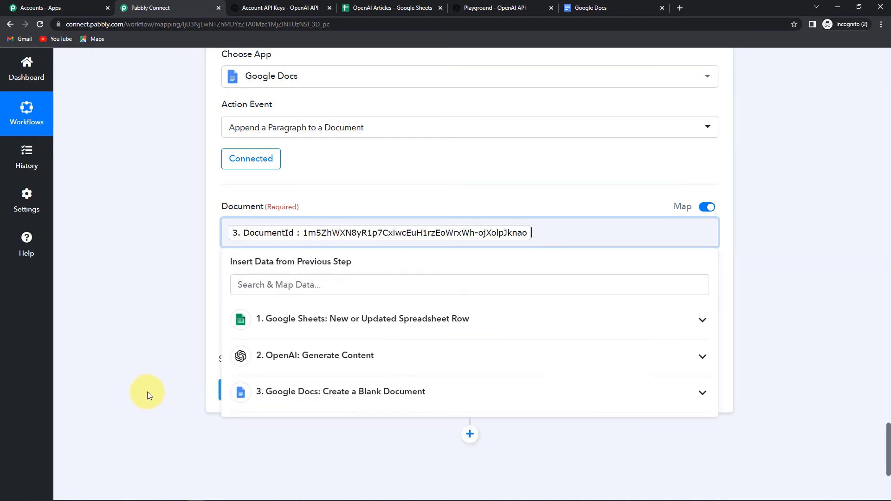
click(146, 372)
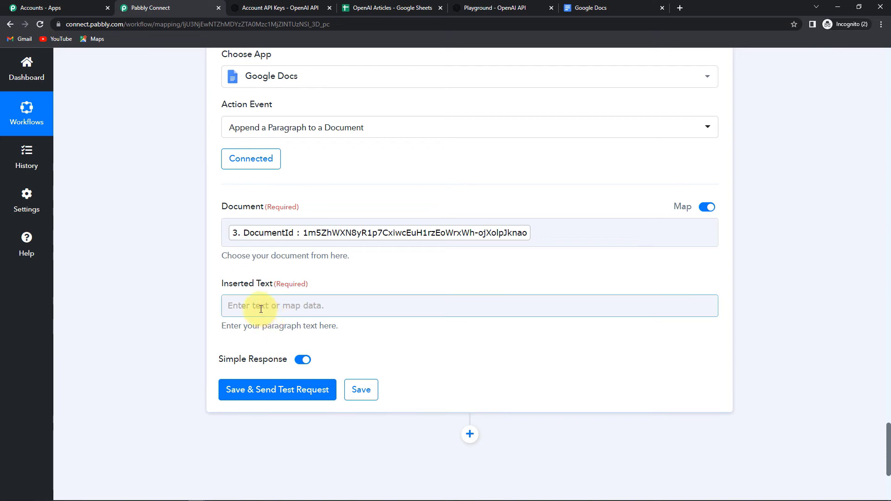
Step: Map Titles For Articles from the Google Sheets trigger into the Inserted Text field, followed by two line breaks
click(262, 305)
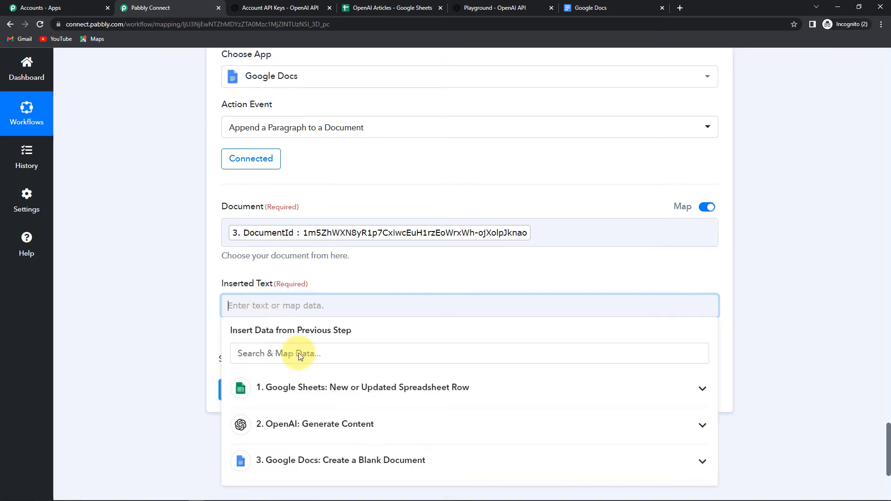
click(324, 388)
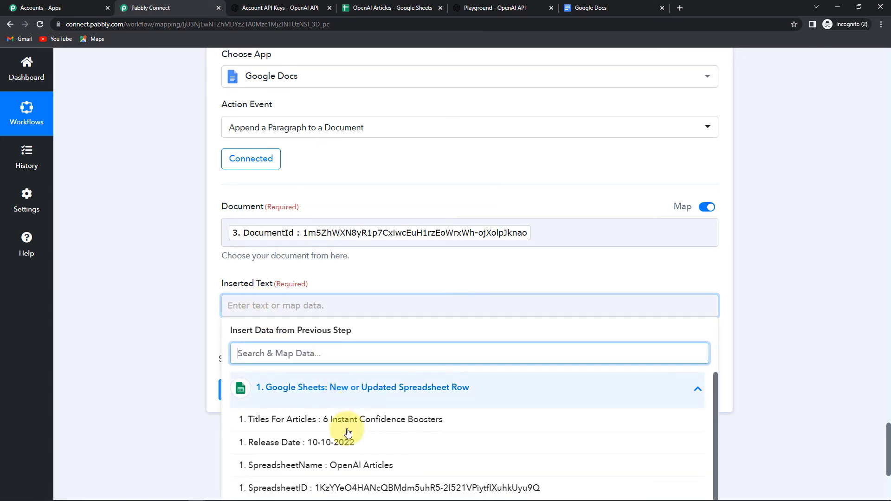
click(334, 372)
key(Return)
key(Return)
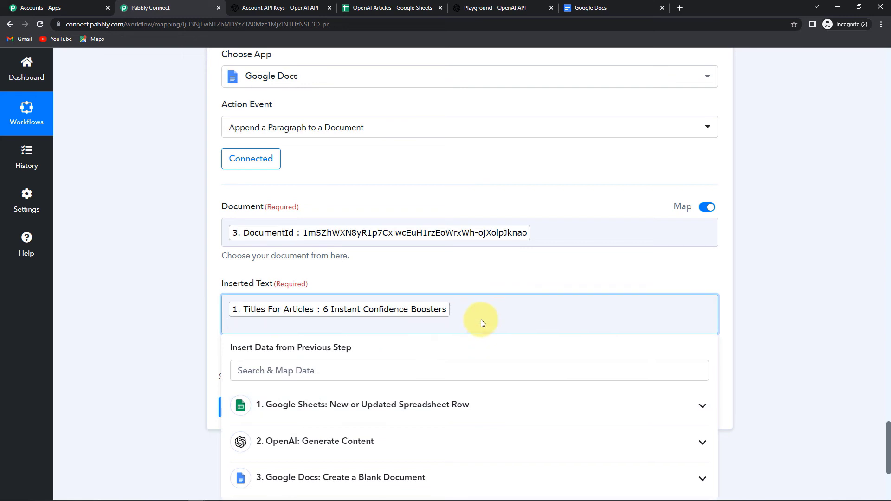
Step: Map Choices 0 Text from the OpenAI step below the title in Inserted Text, and save the action with a test request
scroll(480, 319, down, 2)
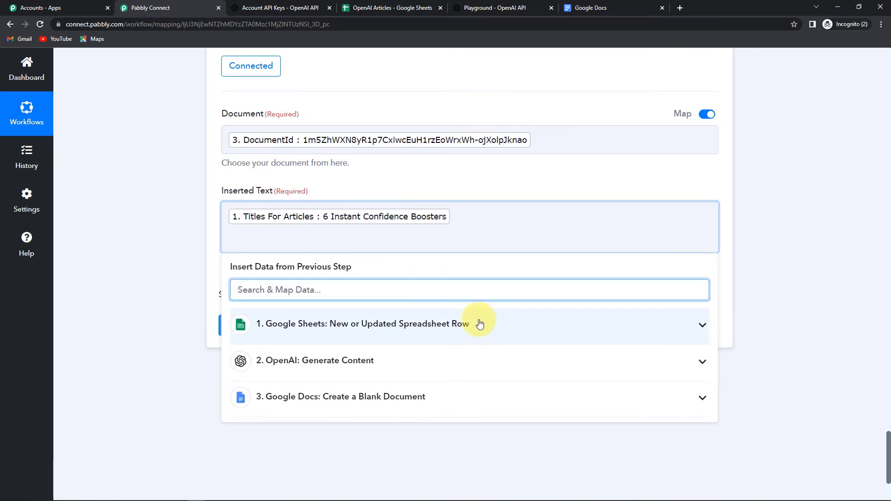
click(346, 360)
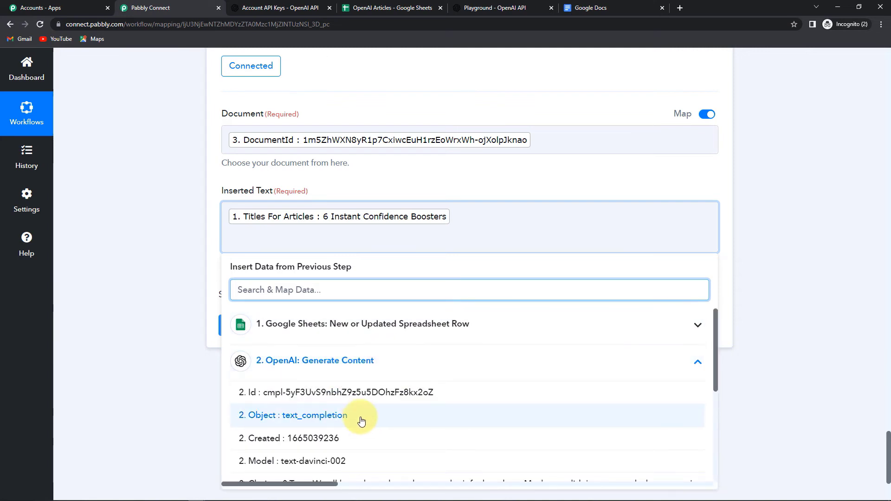
scroll(361, 417, down, 2)
click(294, 392)
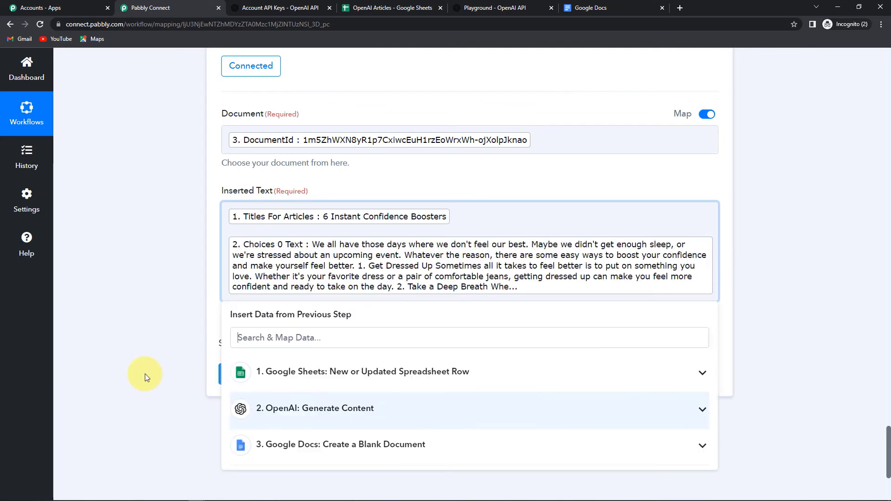
click(124, 349)
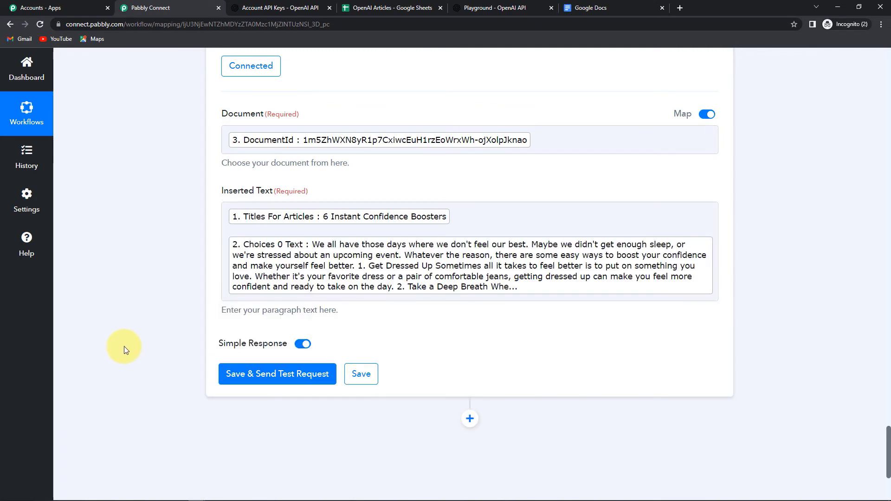
click(255, 378)
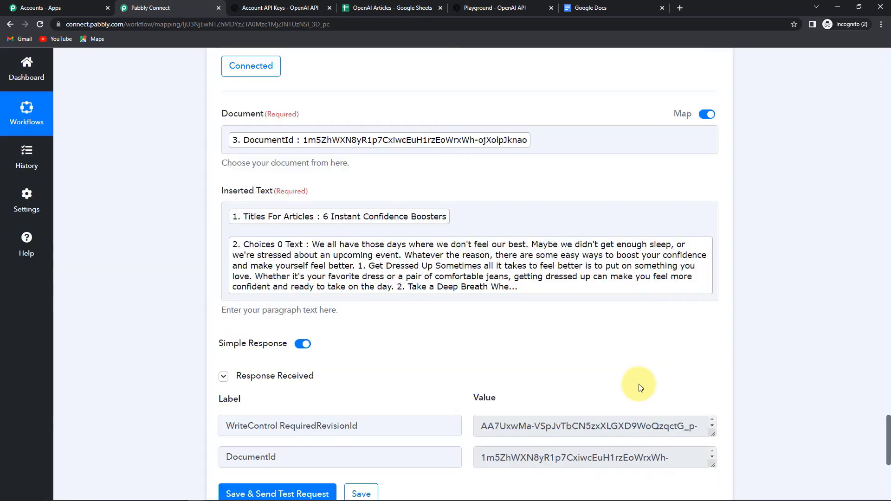
scroll(659, 385, down, 1)
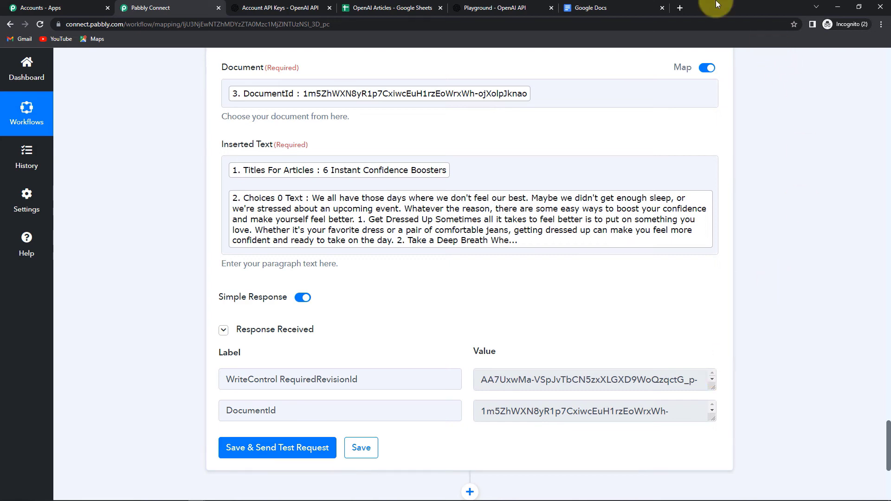
Step: Switch to Google Docs, open the 6 Instant Confidence Boosters document and read through the appended article
click(603, 7)
click(35, 23)
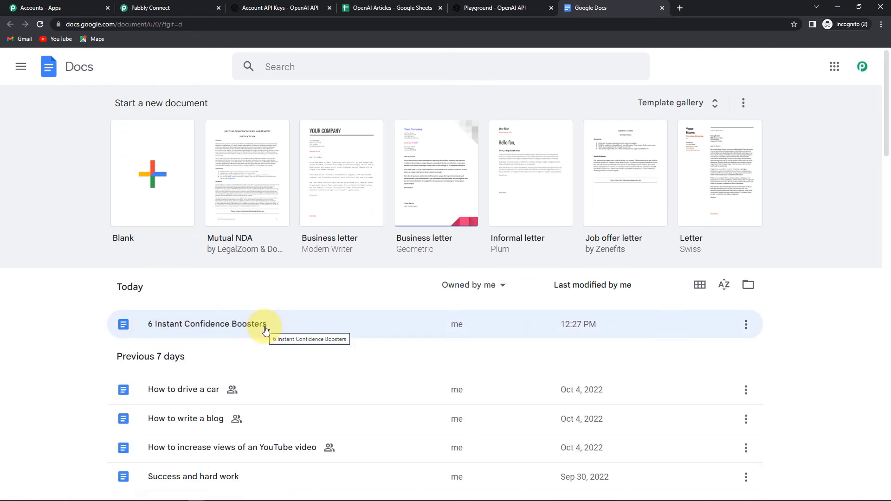
click(211, 319)
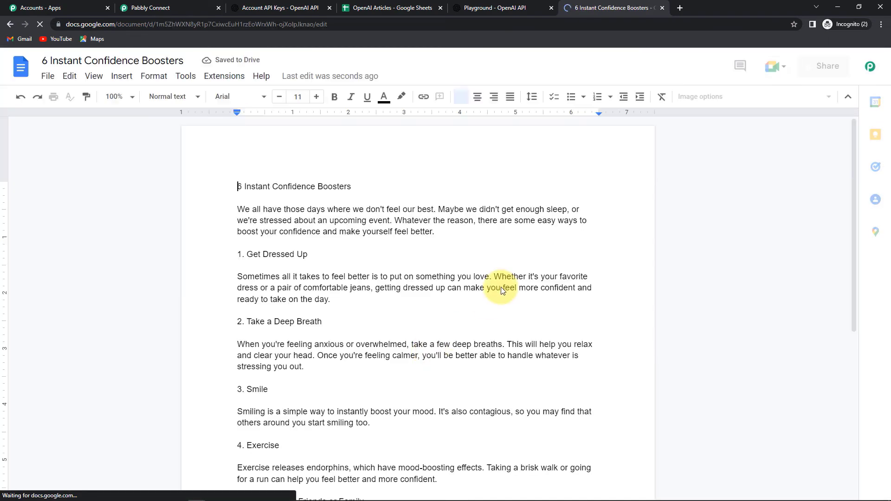
scroll(502, 286, down, 3)
scroll(502, 287, down, 3)
scroll(501, 286, up, 5)
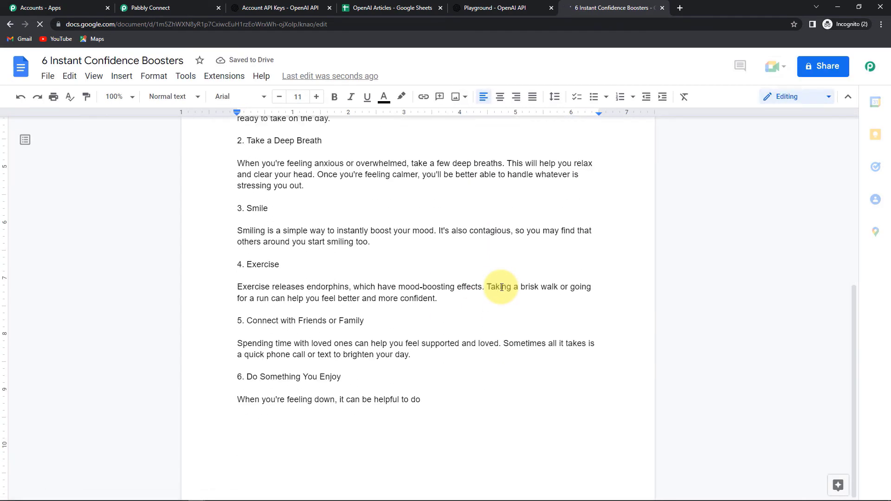
scroll(502, 287, up, 2)
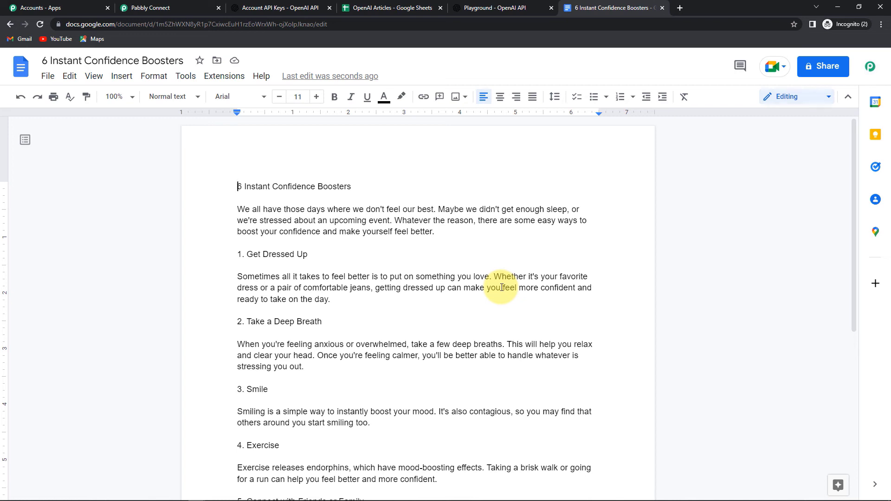
Step: In the OpenAI Articles spreadsheet, enter the title "Success is not a game of chance" in A4 and copy the formatting of A3 onto it
click(407, 6)
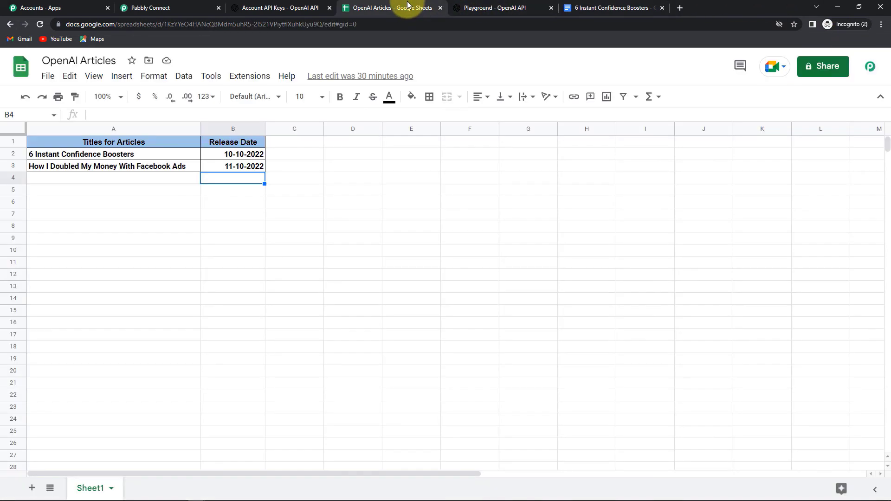
click(122, 184)
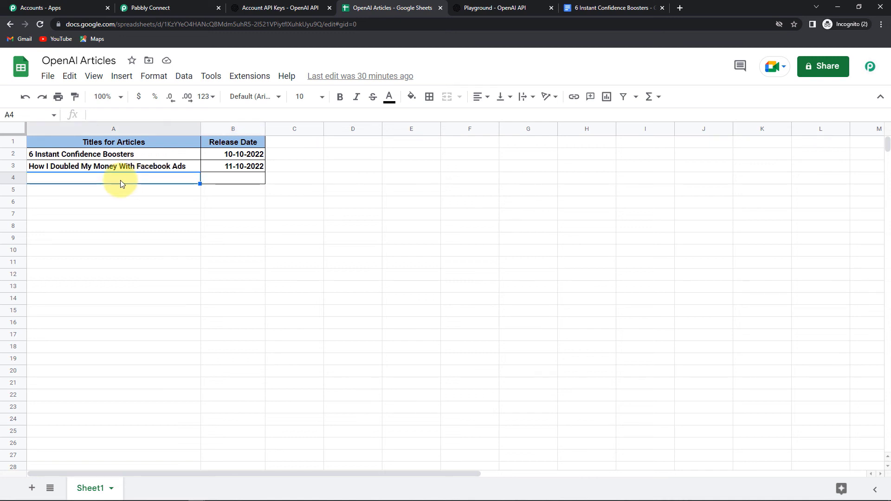
text(Suc)
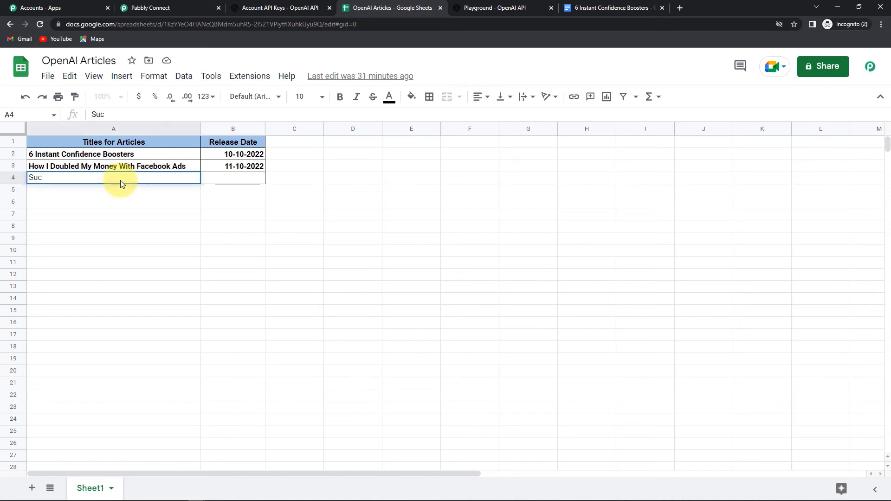
text(cess is not a )
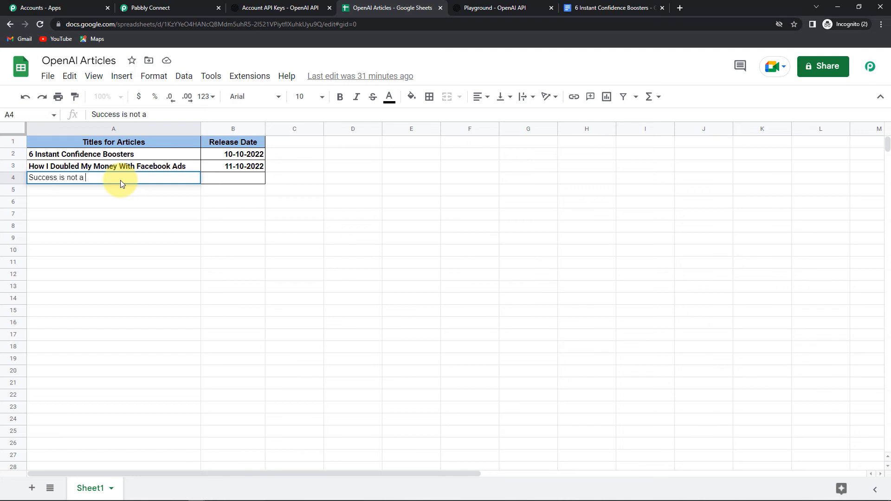
text(game of chance)
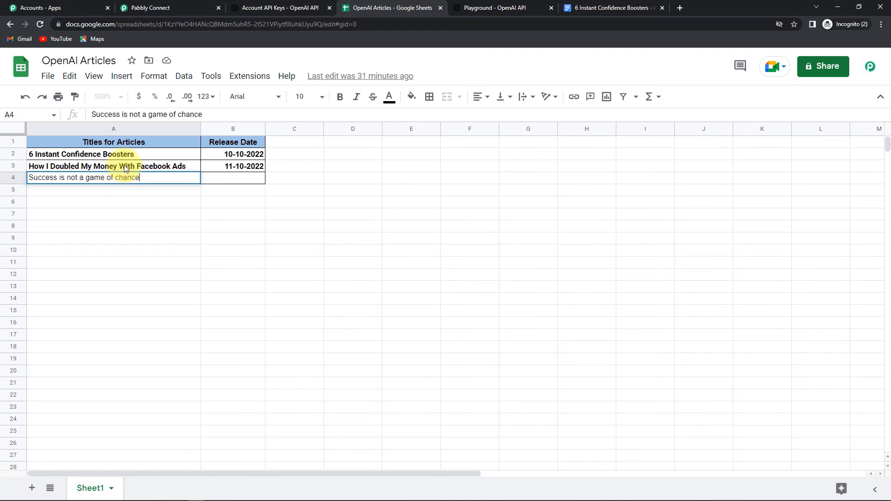
click(124, 168)
click(75, 96)
click(77, 178)
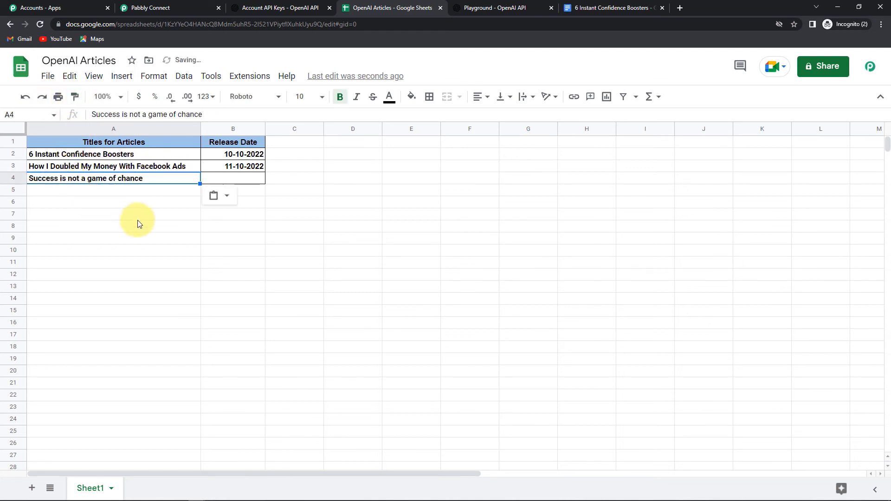
Step: Enter the release date 12-10-2022 in B4 for the new article title
click(241, 181)
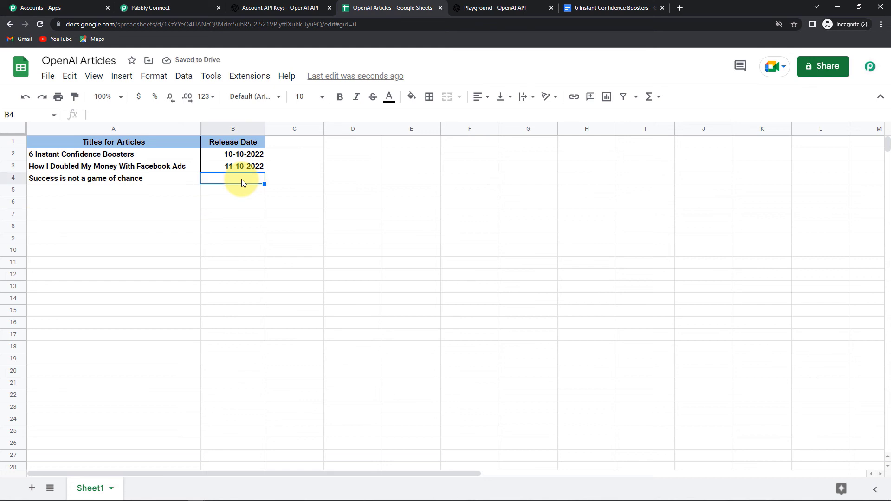
text(12-10)
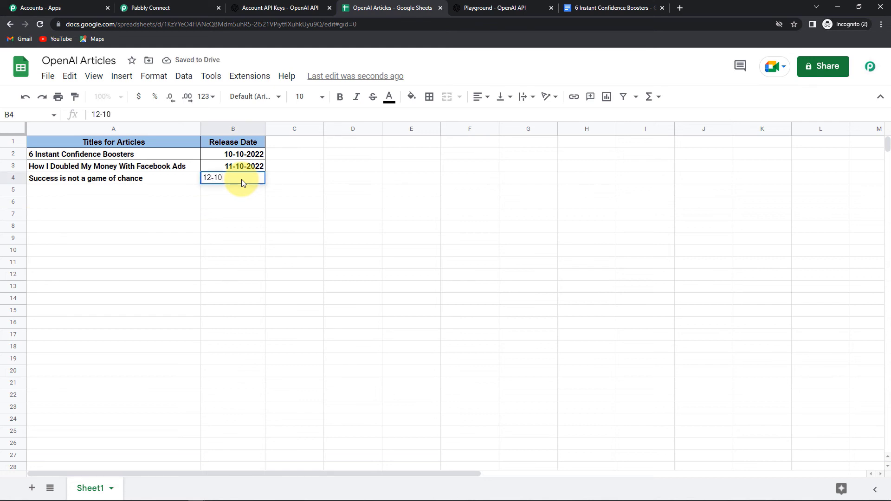
text(-20222)
key(BackSpace)
key(Tab)
click(259, 179)
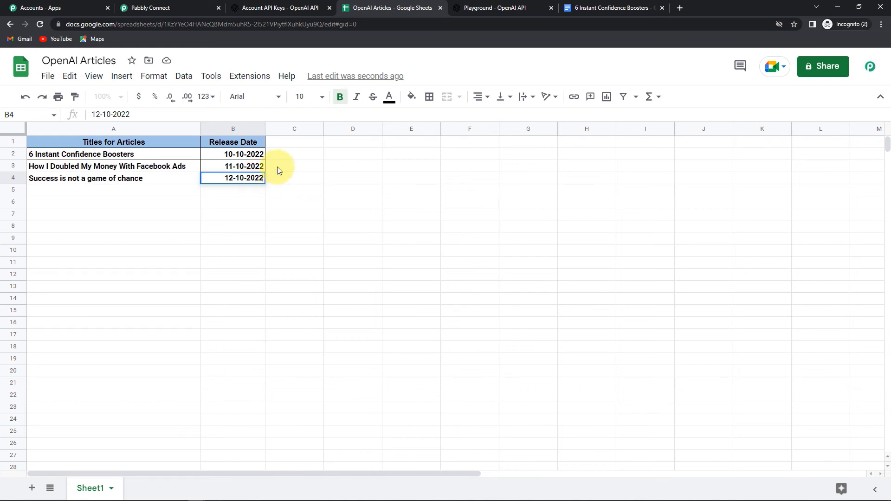
Step: Switch to Google Docs and open the "Success is not a game of chance" document to check its generated article
click(598, 8)
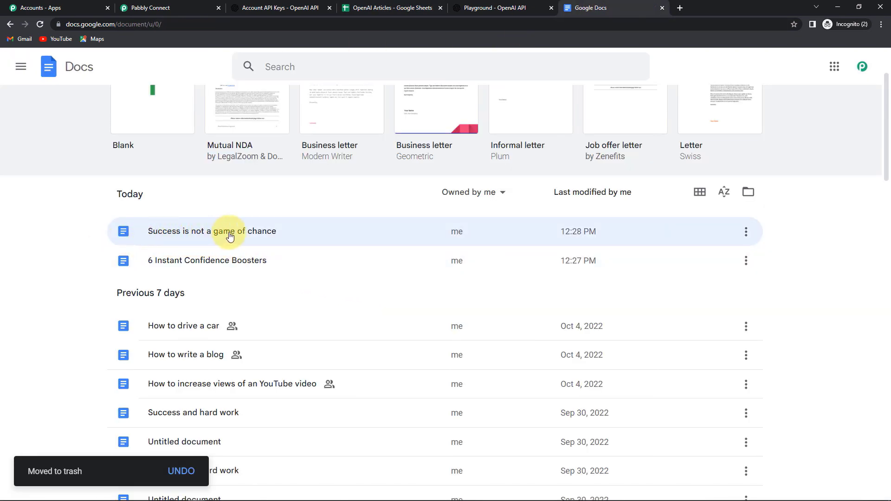
click(263, 261)
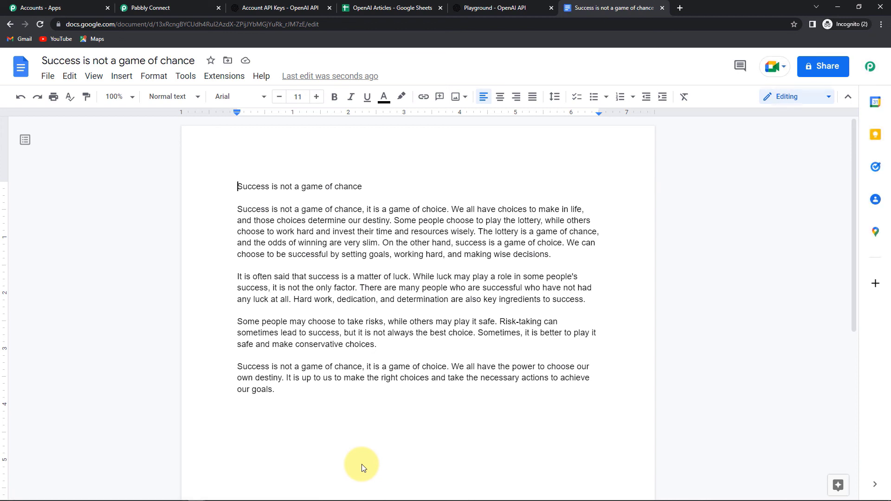
Step: Return to the Pabbly Connect workflow and collapse its Google Sheets, OpenAI and both Google Docs steps to review the whole sequence
click(157, 8)
drag(889, 436, 864, 55)
click(718, 213)
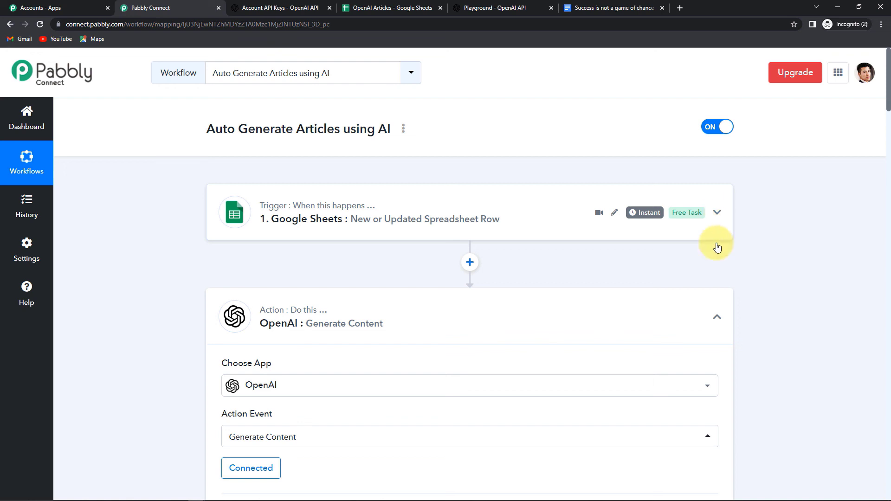
click(718, 319)
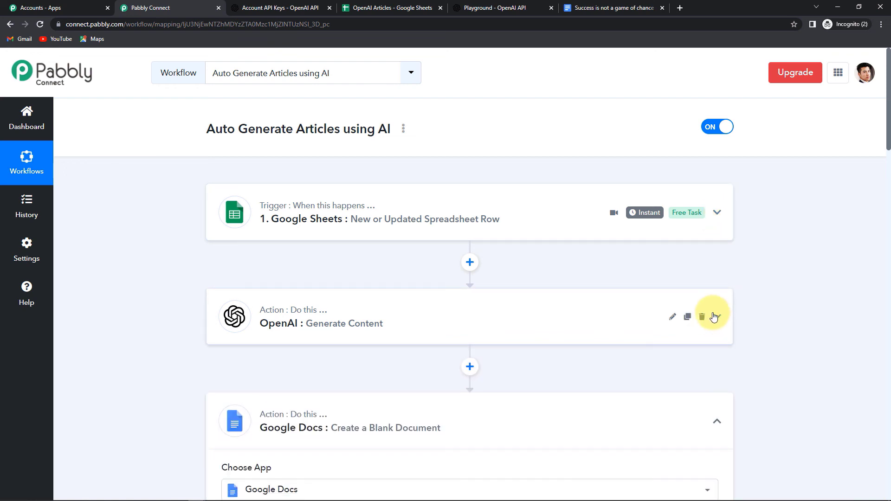
scroll(713, 316, down, 3)
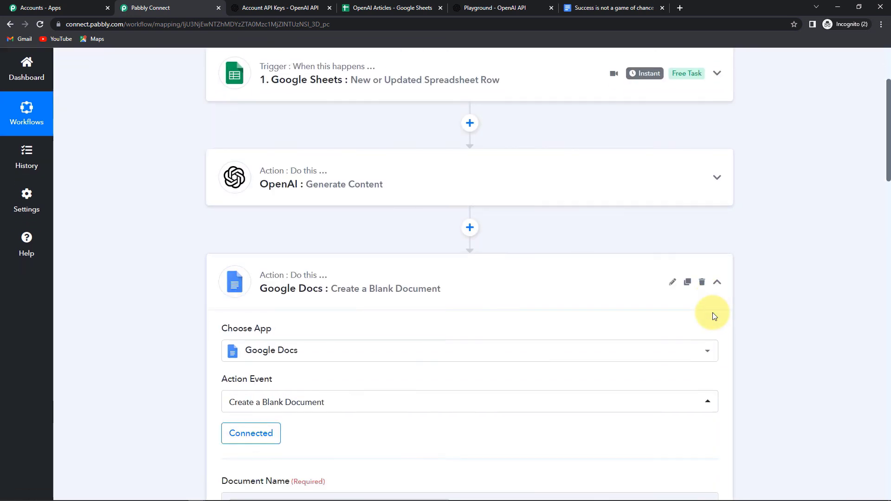
click(717, 291)
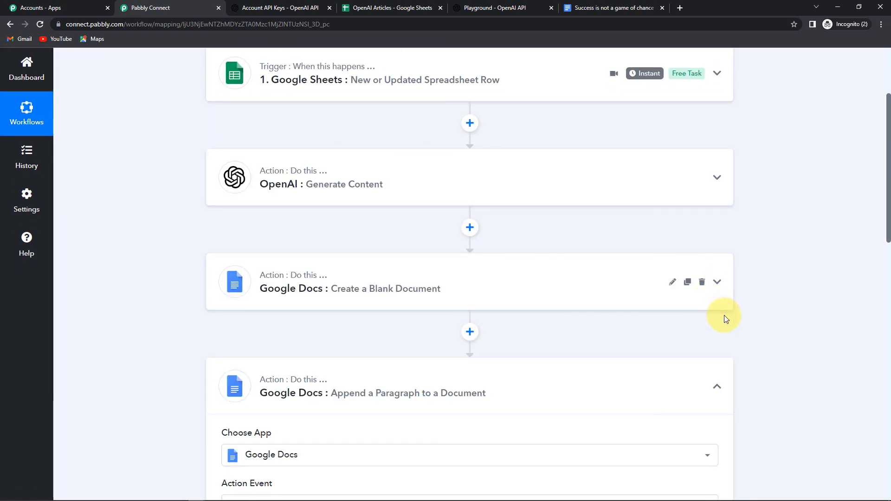
scroll(724, 318, down, 2)
click(717, 294)
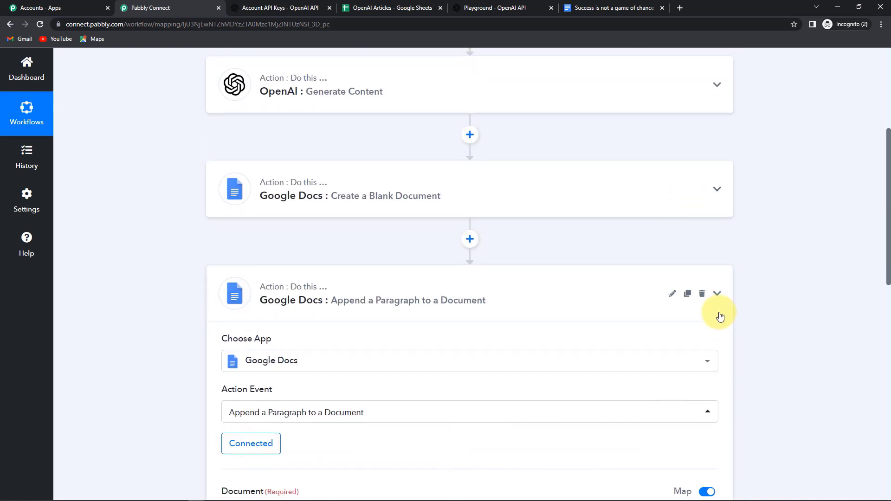